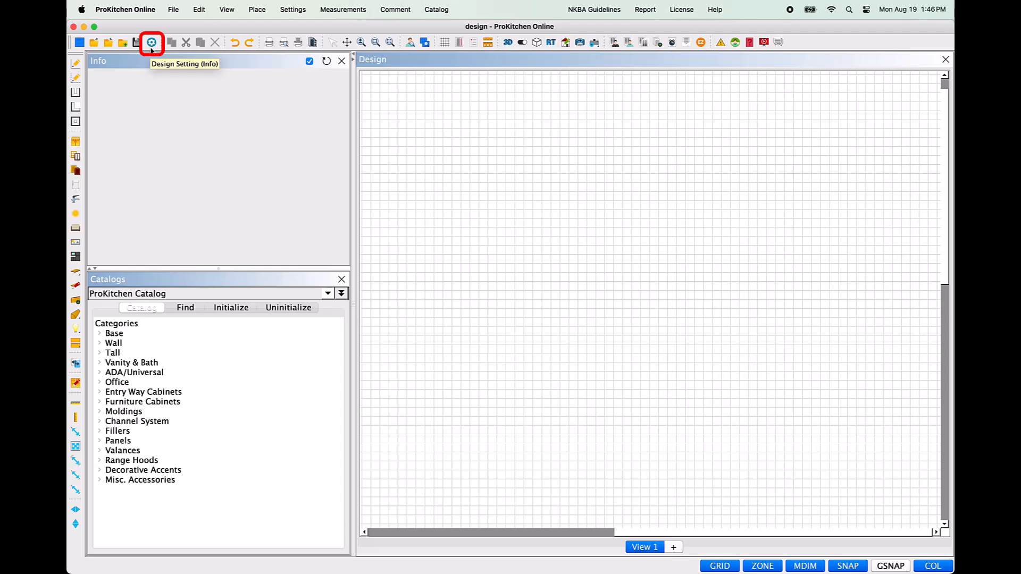
Step: Name the design "wall basics" in the design settings
{"action": "left_click", "coordinate": [151, 43]}
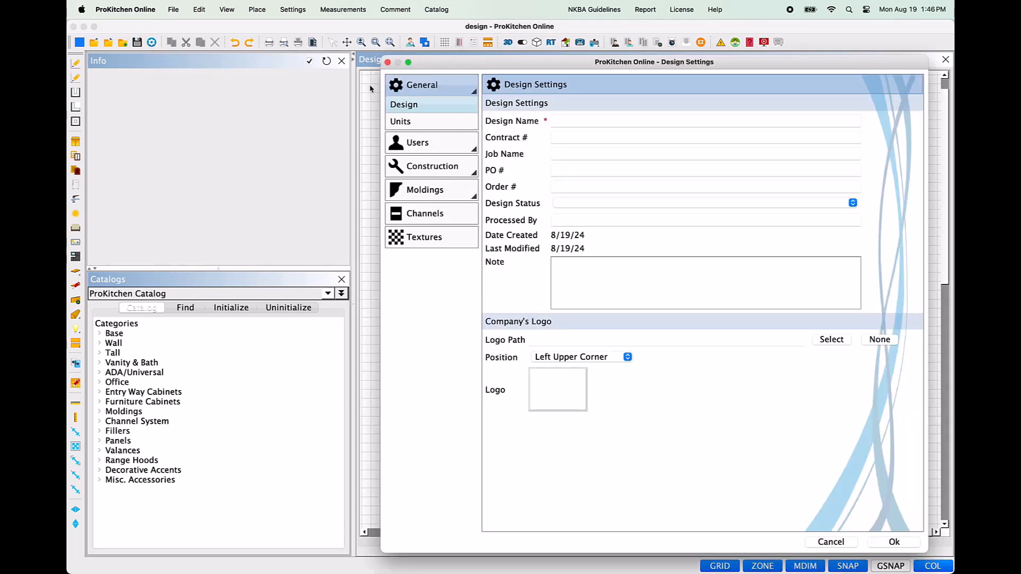
{"action": "left_click", "coordinate": [561, 123]}
{"action": "type", "text": "wall basics"}
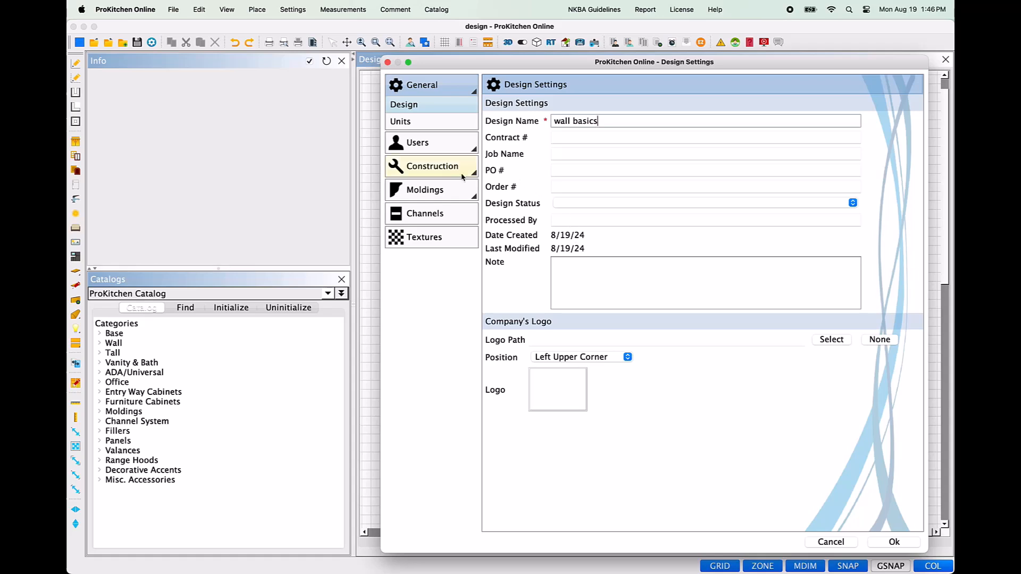
Step: Review the wall construction defaults, wall item alignment options and textures, and accept the design settings
{"action": "left_click", "coordinate": [461, 175]}
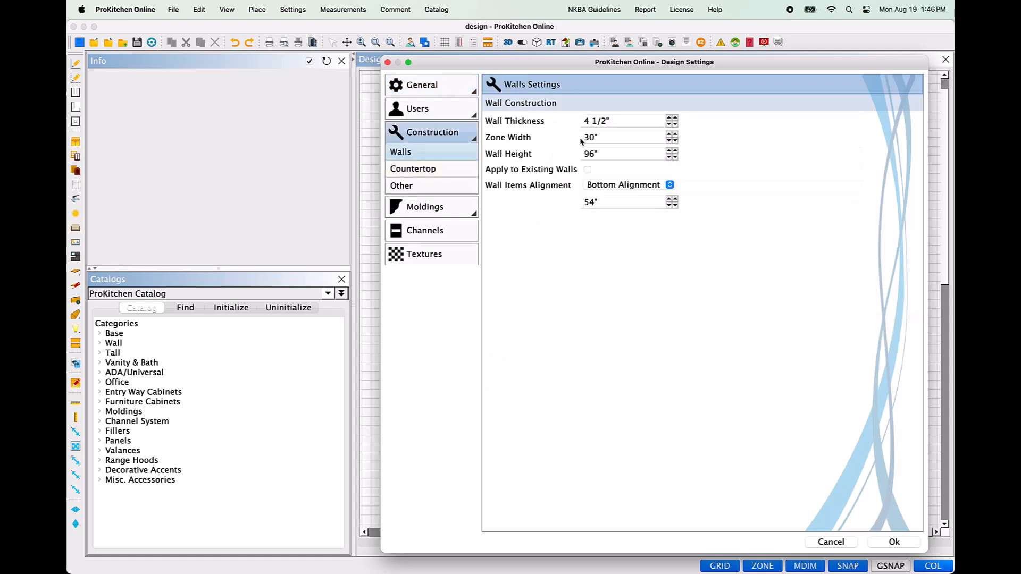
{"action": "left_click_drag", "start_coordinate": [613, 121], "coordinate": [581, 154]}
{"action": "left_click", "coordinate": [669, 186]}
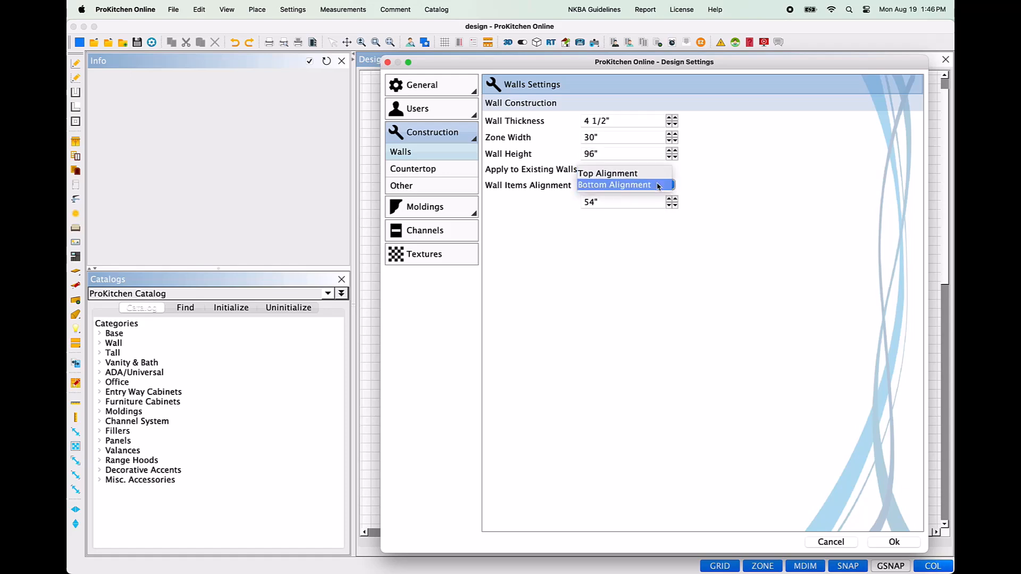
{"action": "left_click", "coordinate": [648, 201]}
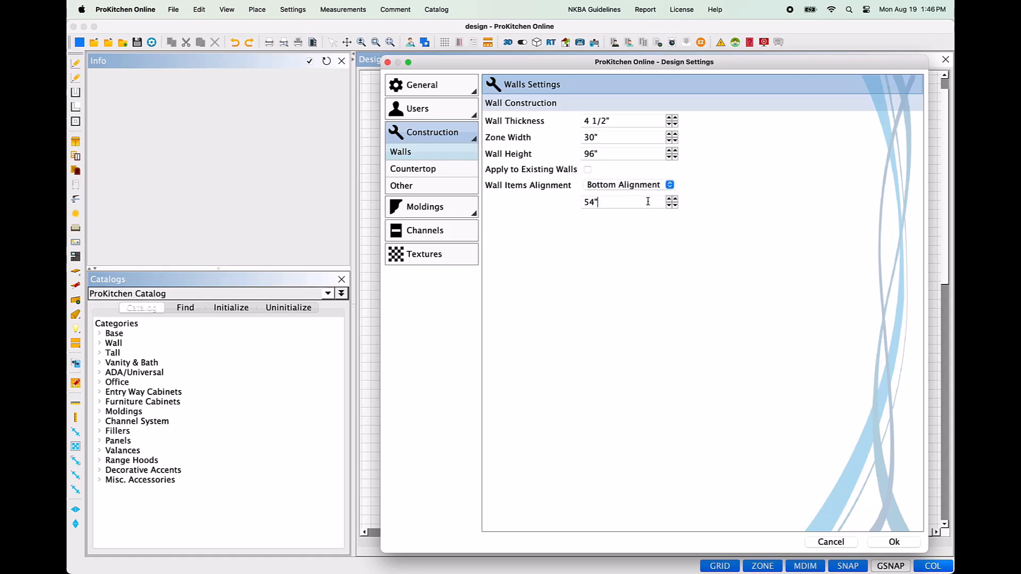
{"action": "left_click_drag", "start_coordinate": [645, 201], "coordinate": [576, 197]}
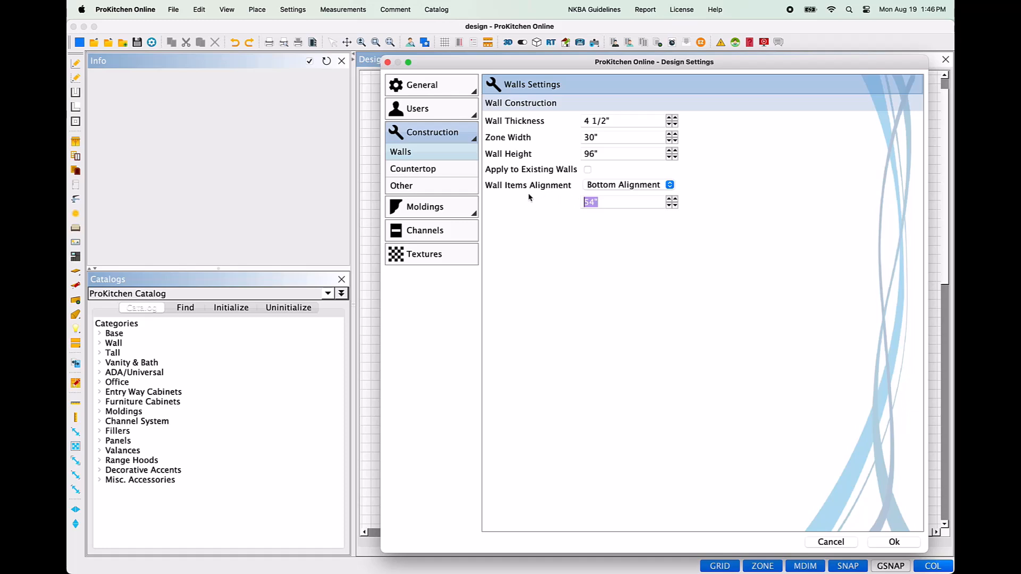
{"action": "left_click", "coordinate": [456, 251]}
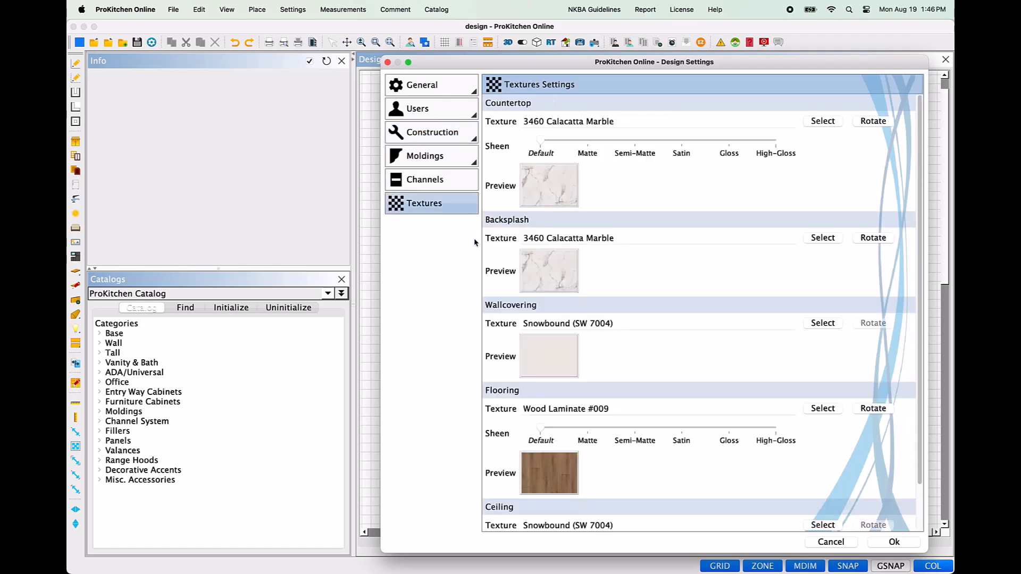
{"action": "left_click", "coordinate": [881, 543]}
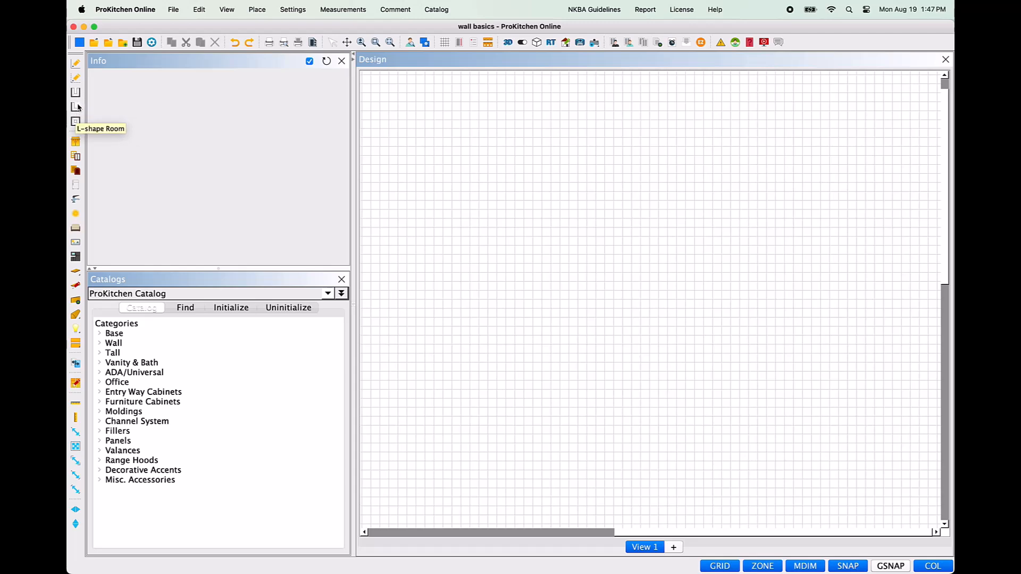
Step: Start a U-shaped room with dimension A set to 120" and dimension B set to 126"
{"action": "left_click", "coordinate": [76, 93]}
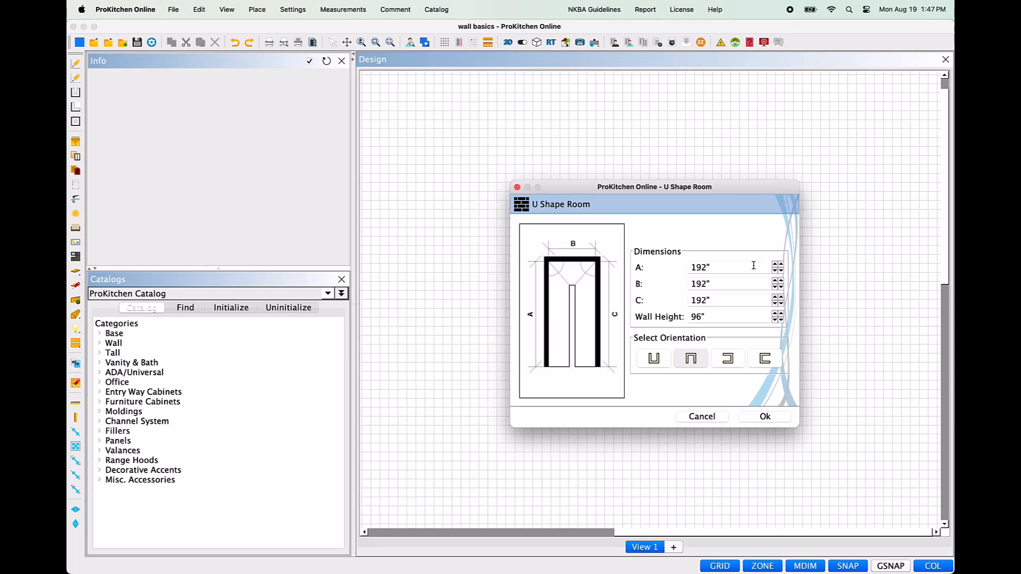
{"action": "left_click_drag", "start_coordinate": [736, 268], "coordinate": [690, 270]}
{"action": "type", "text": "120"}
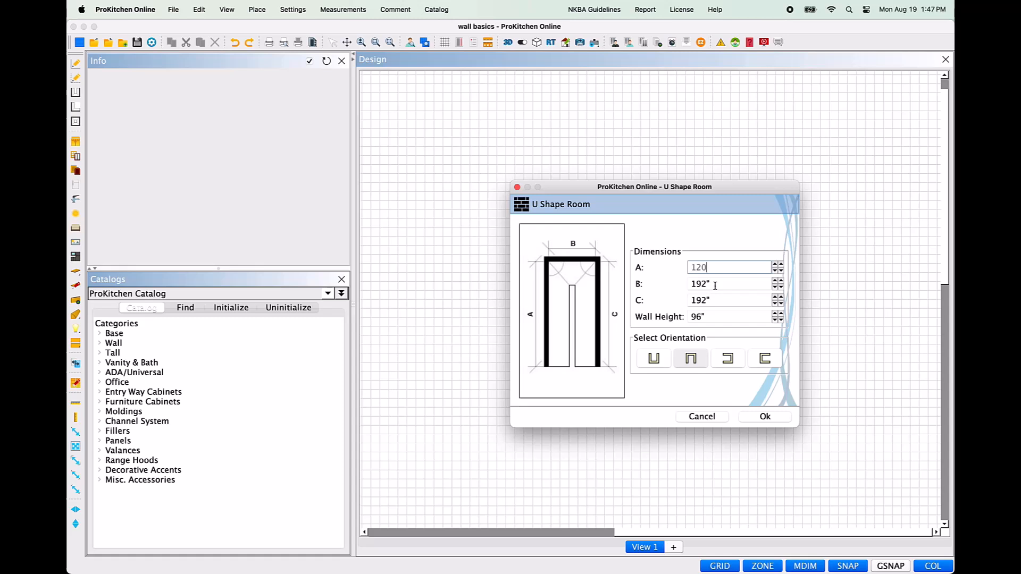
{"action": "double_click", "coordinate": [716, 283]}
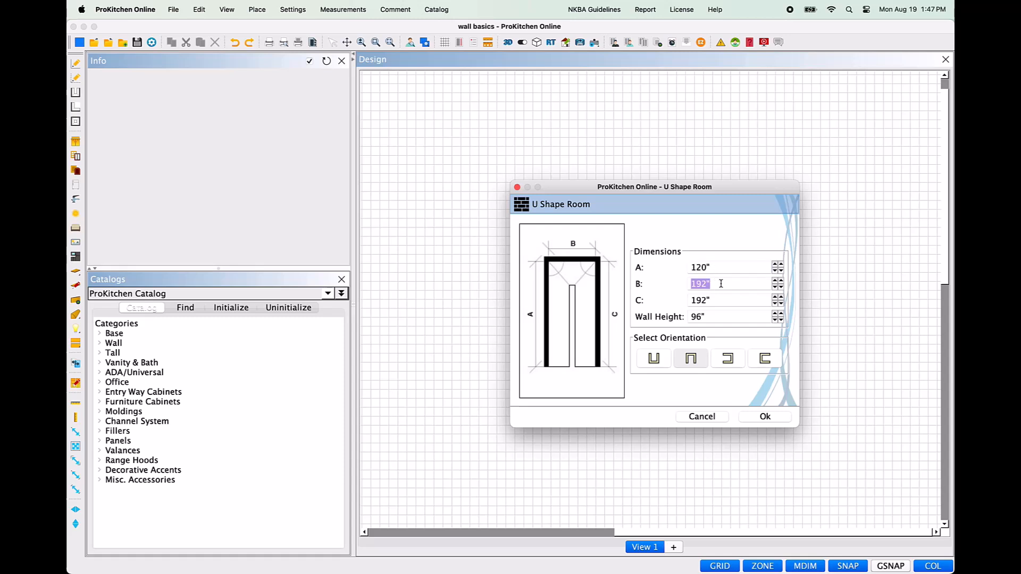
{"action": "type", "text": "126"}
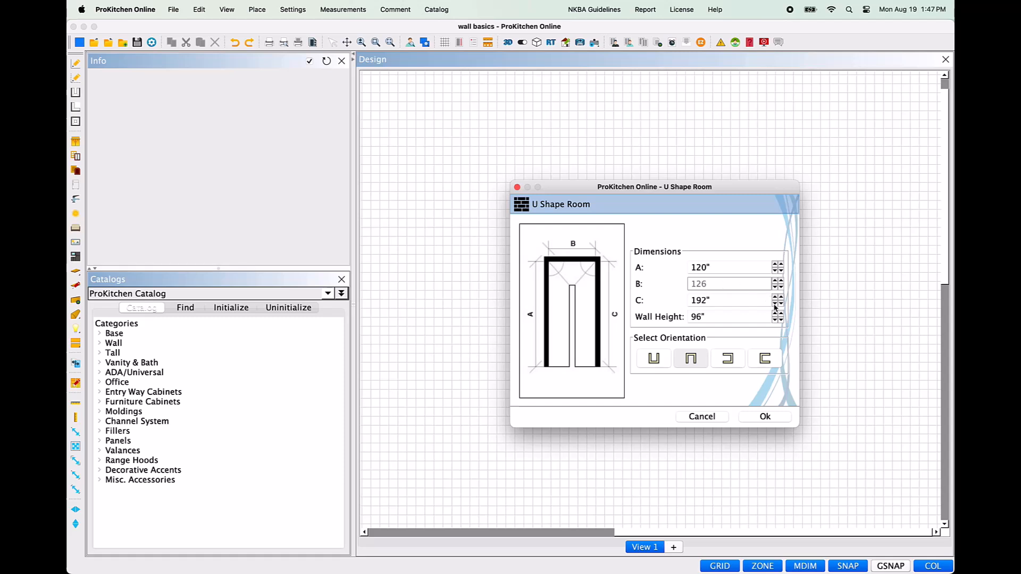
{"action": "key", "text": "Tab"}
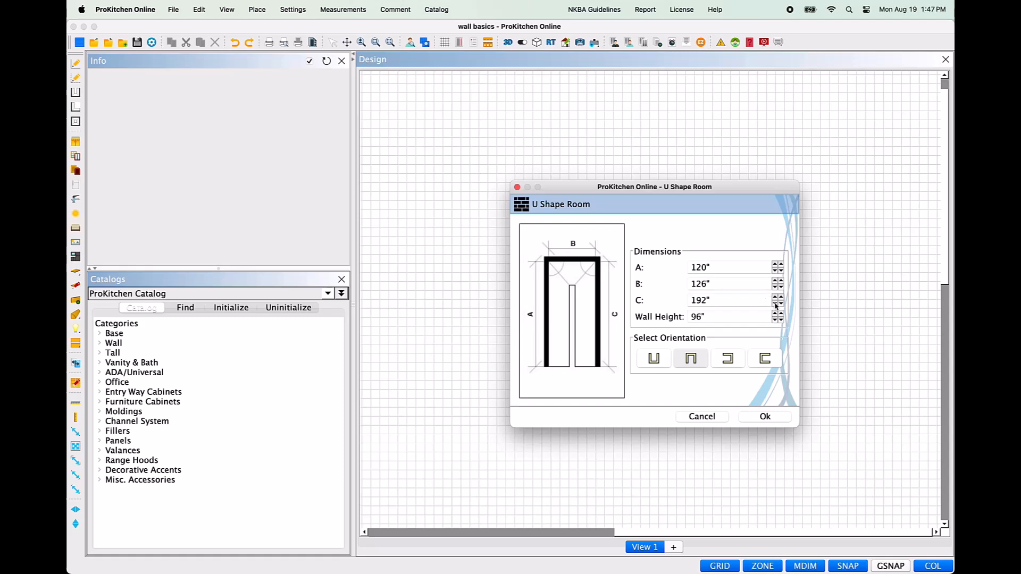
Step: Lower dimension C of the U-shaped room in increments to 175 3/4"
{"action": "left_click", "coordinate": [776, 306]}
{"action": "left_click", "coordinate": [776, 305]}
{"action": "left_click", "coordinate": [776, 305]}
{"action": "left_click", "coordinate": [776, 306]}
{"action": "left_click", "coordinate": [776, 305]}
{"action": "left_click", "coordinate": [776, 306]}
{"action": "left_click", "coordinate": [775, 306]}
{"action": "left_click", "coordinate": [776, 305]}
{"action": "left_click", "coordinate": [776, 305]}
{"action": "left_click", "coordinate": [776, 305]}
{"action": "left_click", "coordinate": [776, 305]}
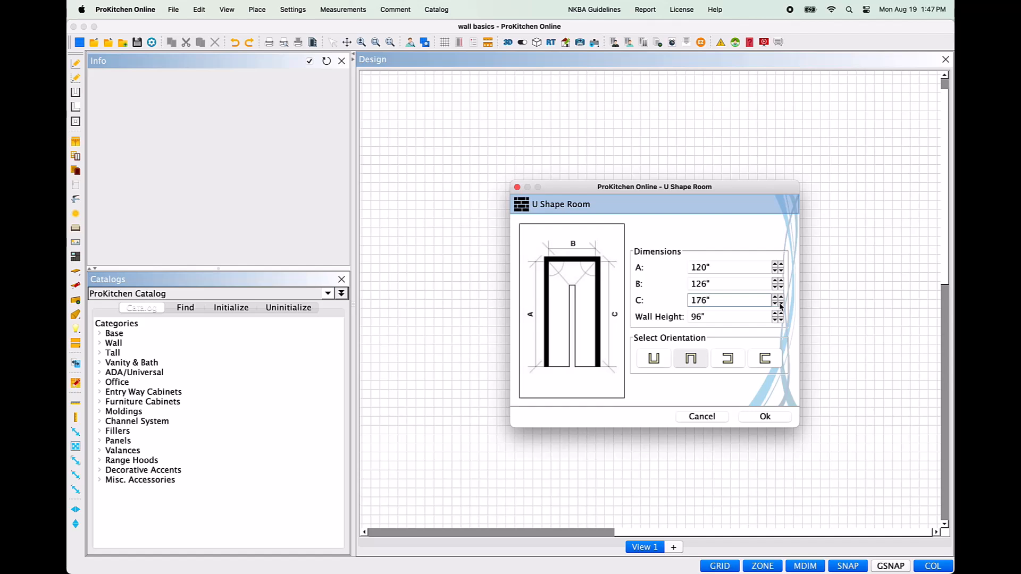
{"action": "left_click", "coordinate": [781, 306]}
{"action": "left_click", "coordinate": [782, 305]}
{"action": "left_click", "coordinate": [781, 306]}
{"action": "left_click", "coordinate": [782, 306]}
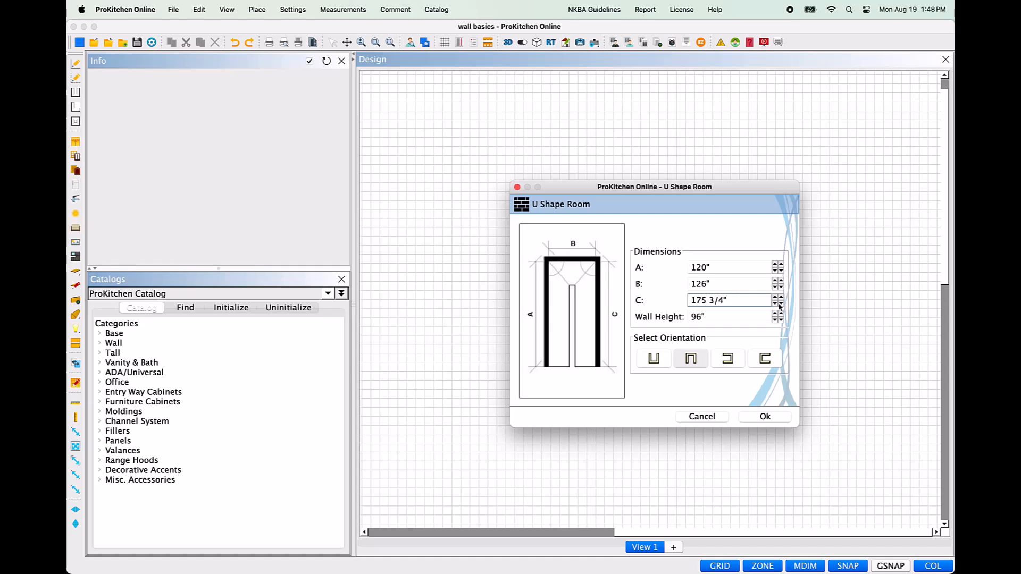
Step: Try the room orientations, choose the one with wall B on the left and the opening on the right, and create the room
{"action": "left_click", "coordinate": [728, 320]}
{"action": "double_click", "coordinate": [736, 320]}
{"action": "left_click", "coordinate": [654, 359]}
{"action": "left_click", "coordinate": [701, 366]}
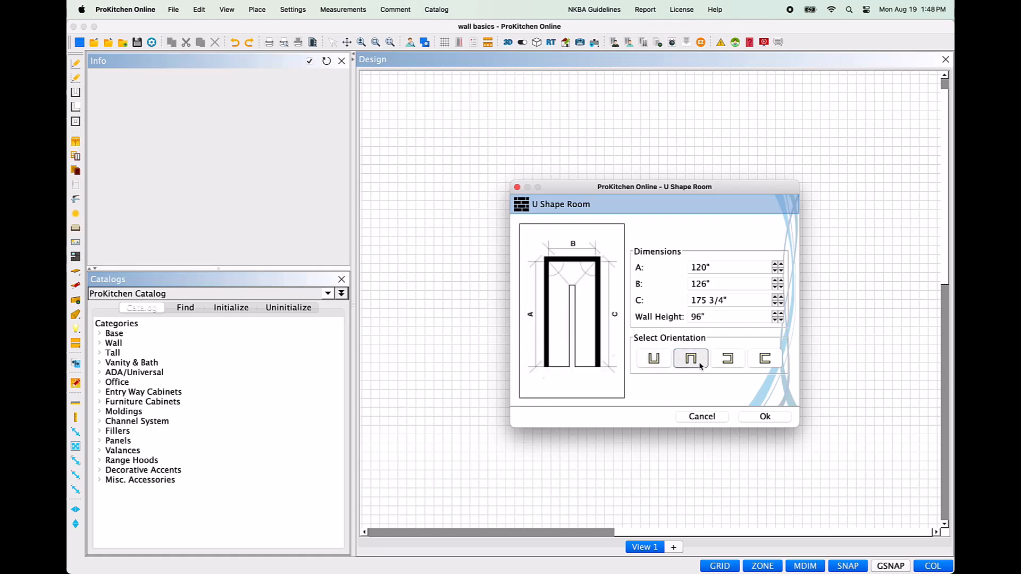
{"action": "left_click", "coordinate": [728, 366]}
{"action": "left_click", "coordinate": [770, 367]}
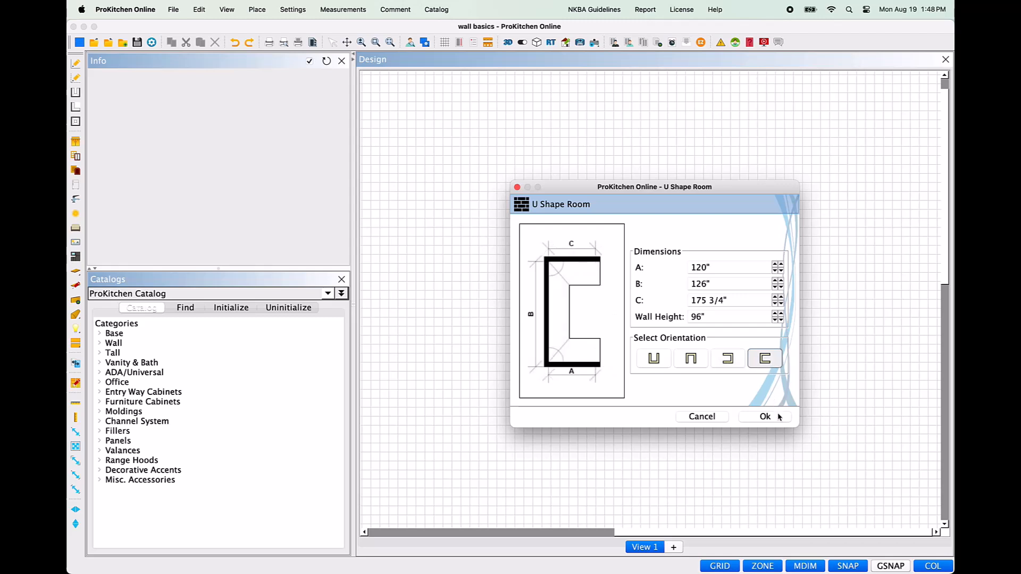
{"action": "left_click", "coordinate": [780, 418]}
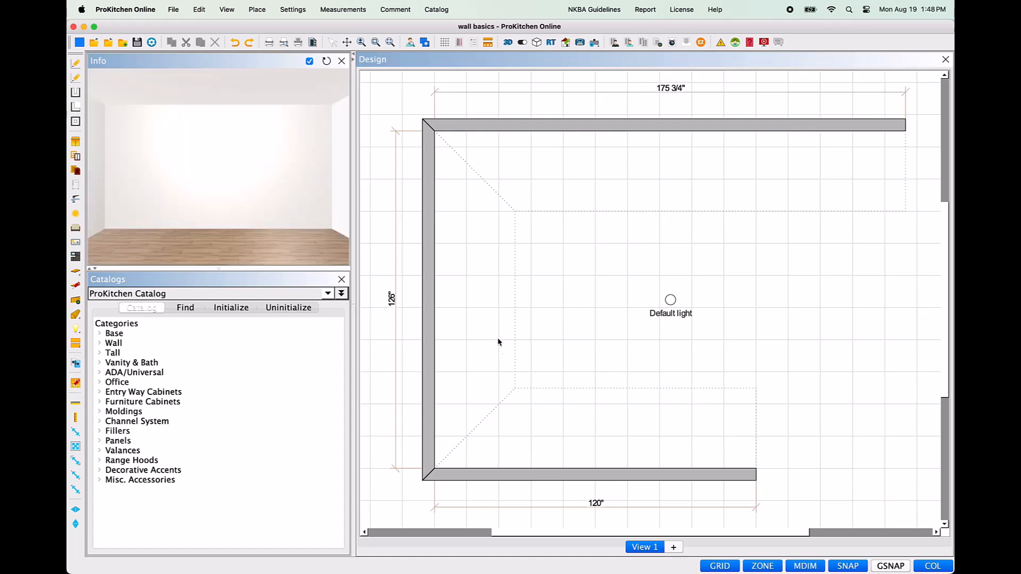
Step: Delete the entire wall group of the U-shaped room
{"action": "right_click", "coordinate": [665, 132]}
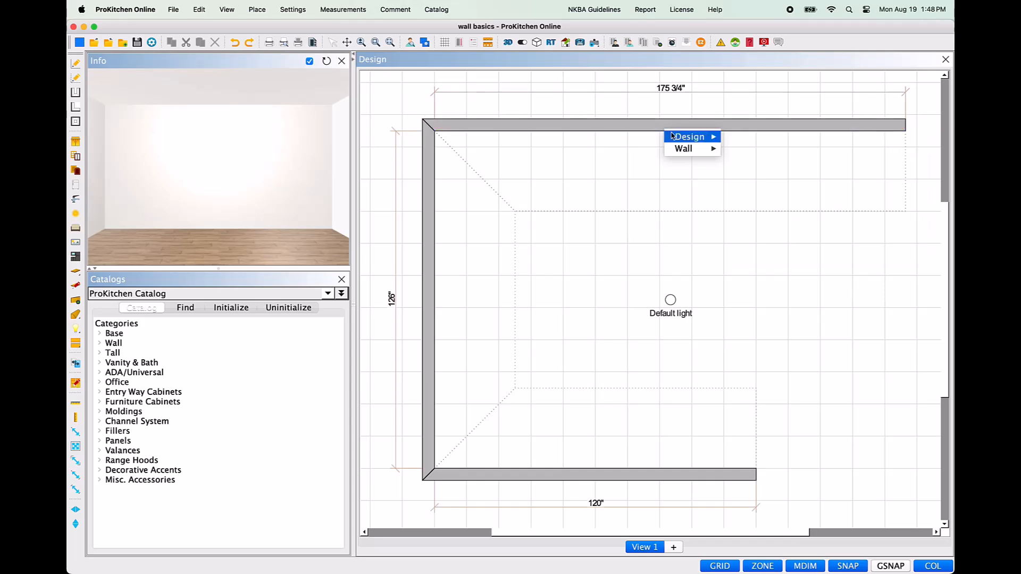
{"action": "mouse_move", "coordinate": [679, 151]}
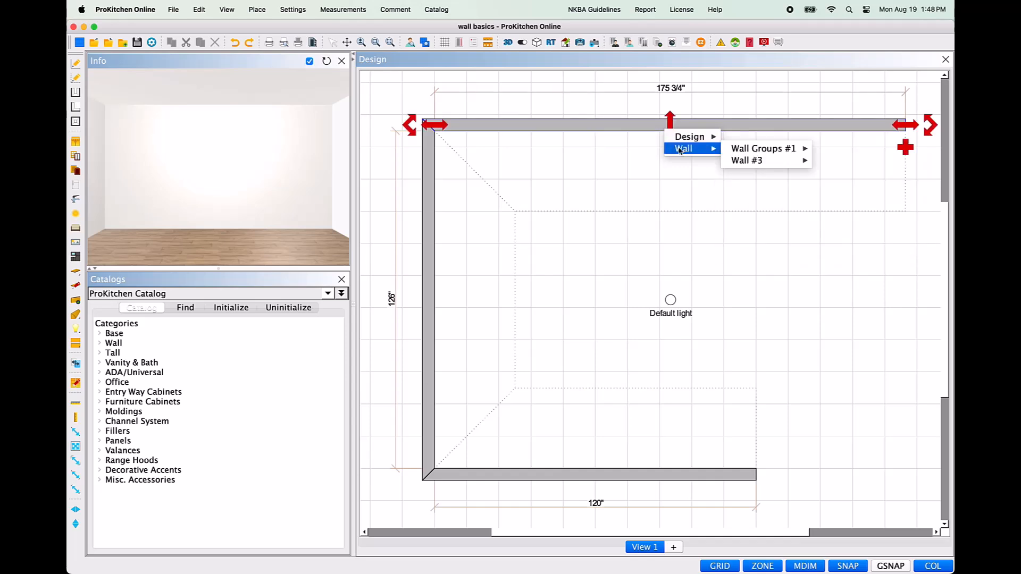
{"action": "mouse_move", "coordinate": [737, 154]}
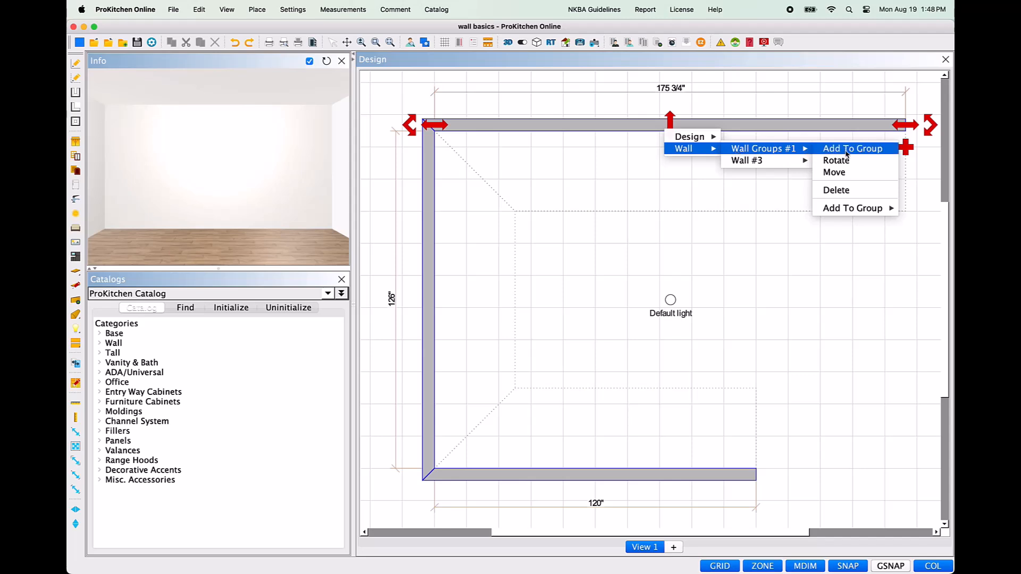
{"action": "left_click", "coordinate": [860, 190]}
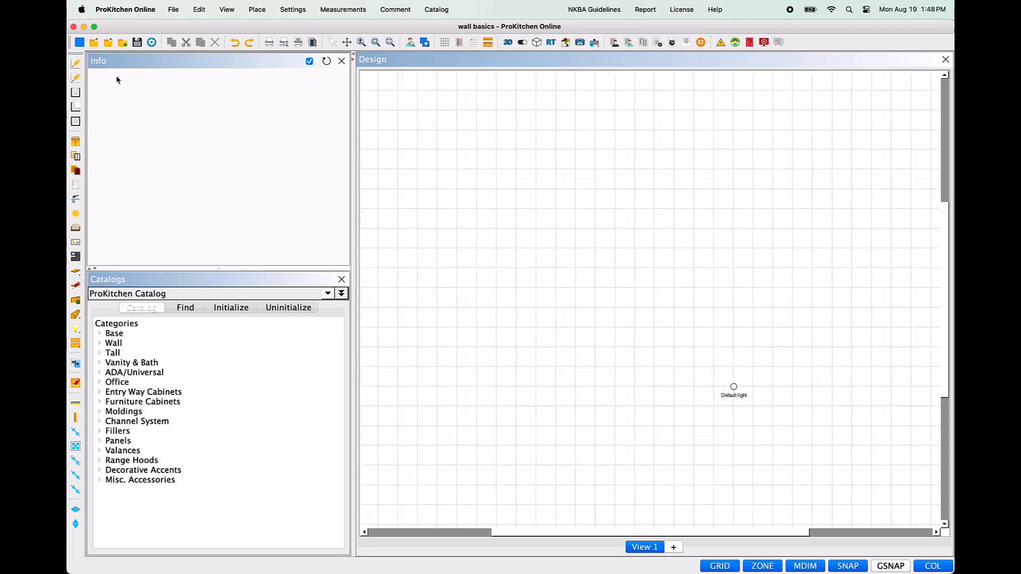
Step: Sketch a first horizontal wall 120" long, running left from a start point in the middle of the drawing area
{"action": "left_click", "coordinate": [79, 64]}
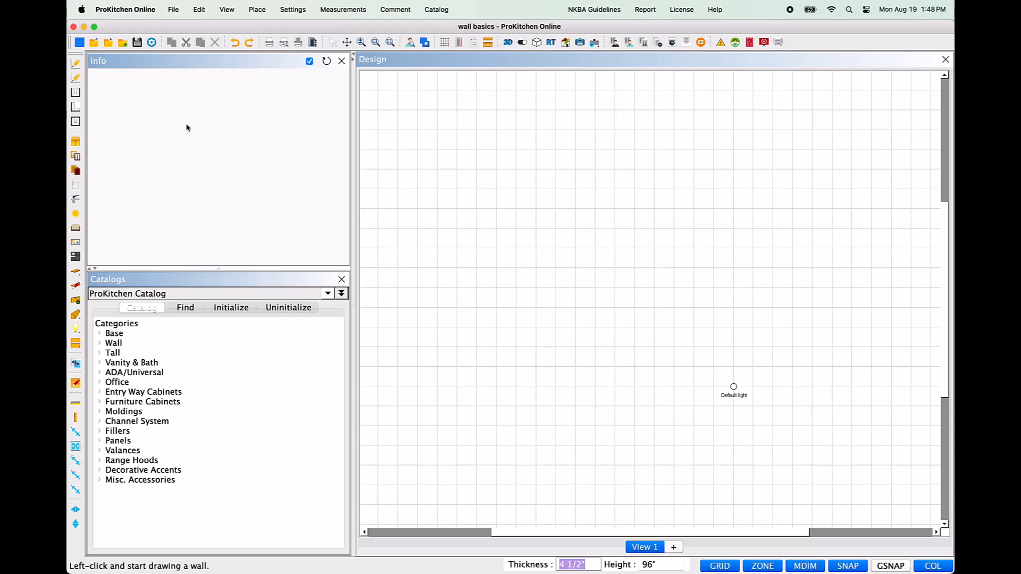
{"action": "left_click", "coordinate": [589, 342]}
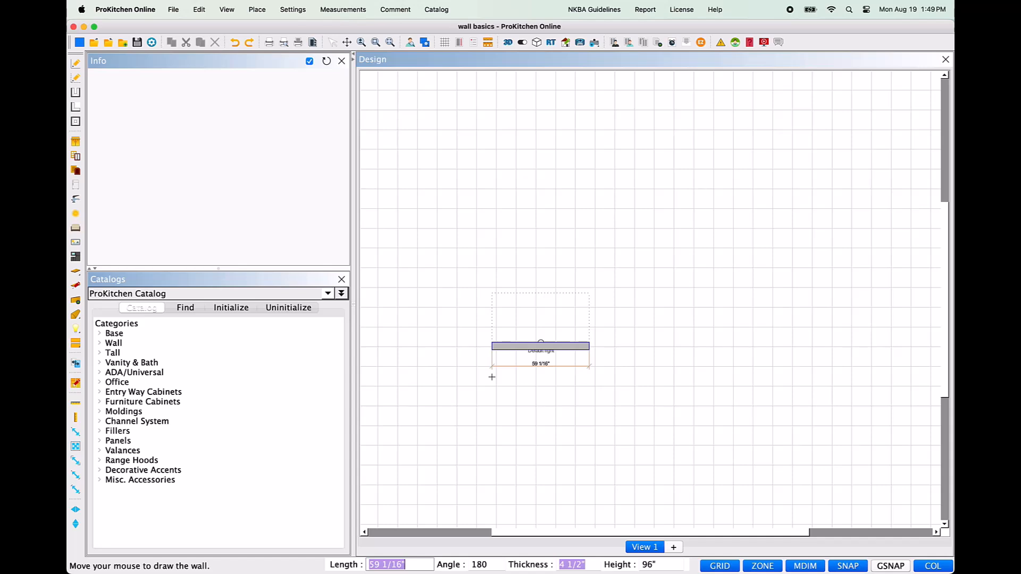
{"action": "type", "text": "120"}
{"action": "key", "text": "Return"}
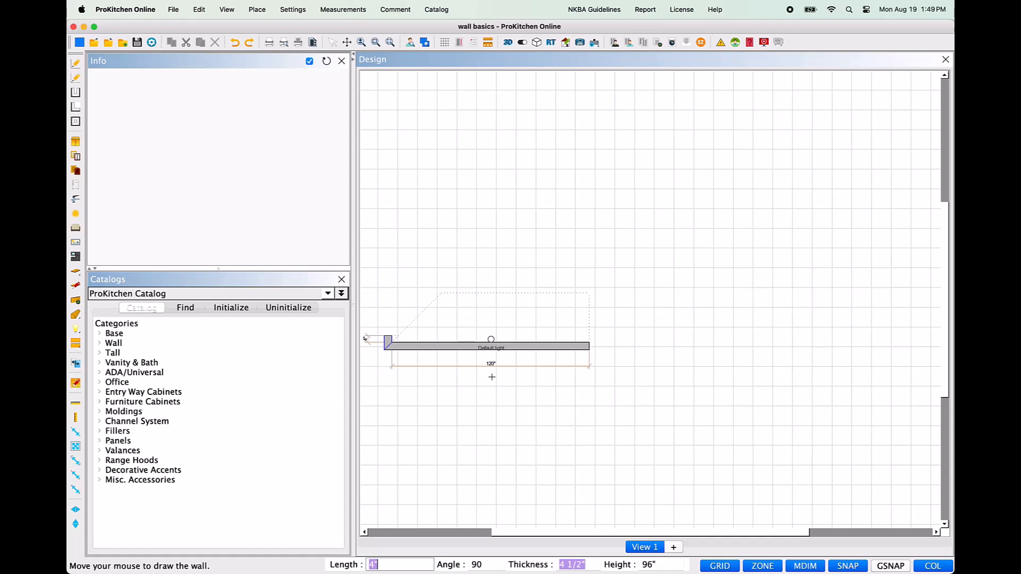
Step: Add a second wall 120" long going up from the first wall's left end, keeping the default angle, thickness and height
{"action": "type", "text": "120"}
{"action": "key", "text": "Tab"}
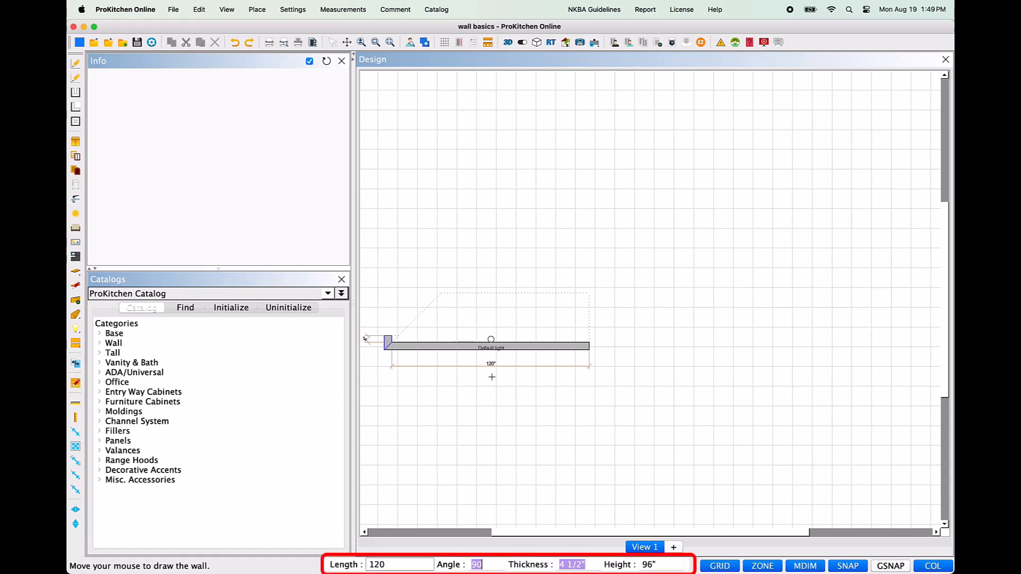
{"action": "key", "text": "Tab"}
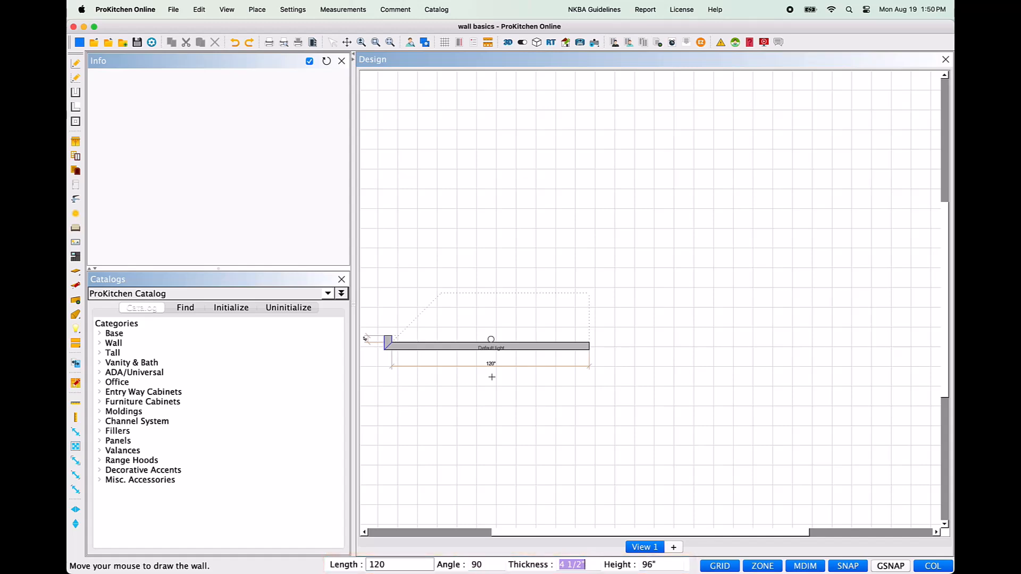
{"action": "key", "text": "Tab"}
{"action": "key", "text": "Return"}
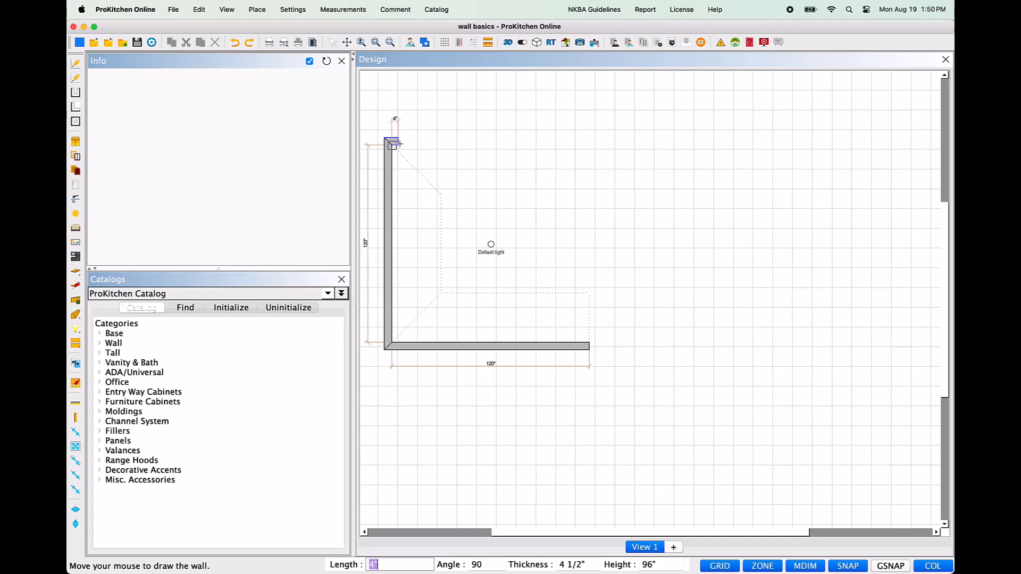
Step: Add a third wall 120" long running right from the top of the vertical wall, and finish the wall sketch
{"action": "type", "text": "120"}
{"action": "key", "text": "Return"}
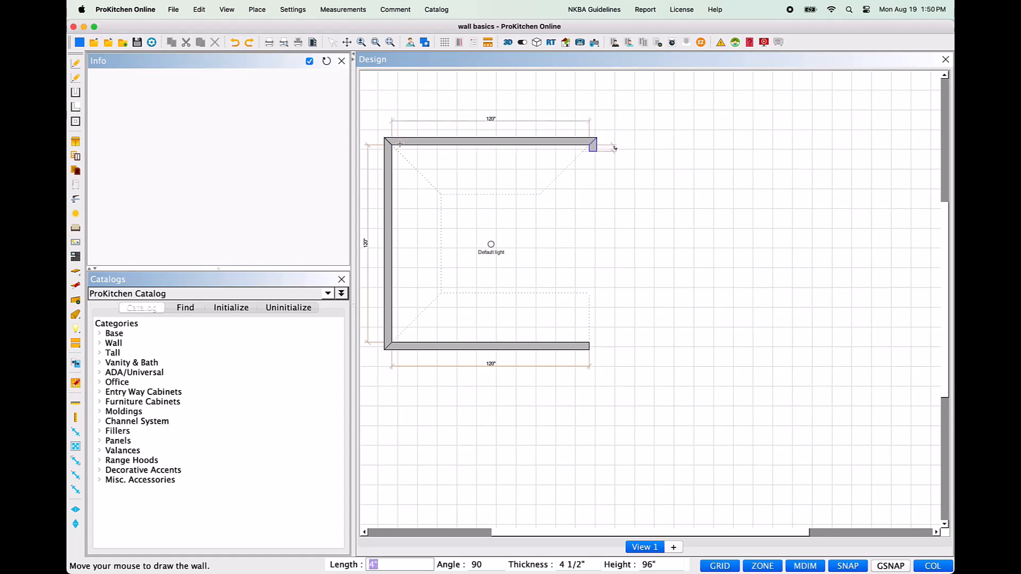
{"action": "key", "text": "Escape"}
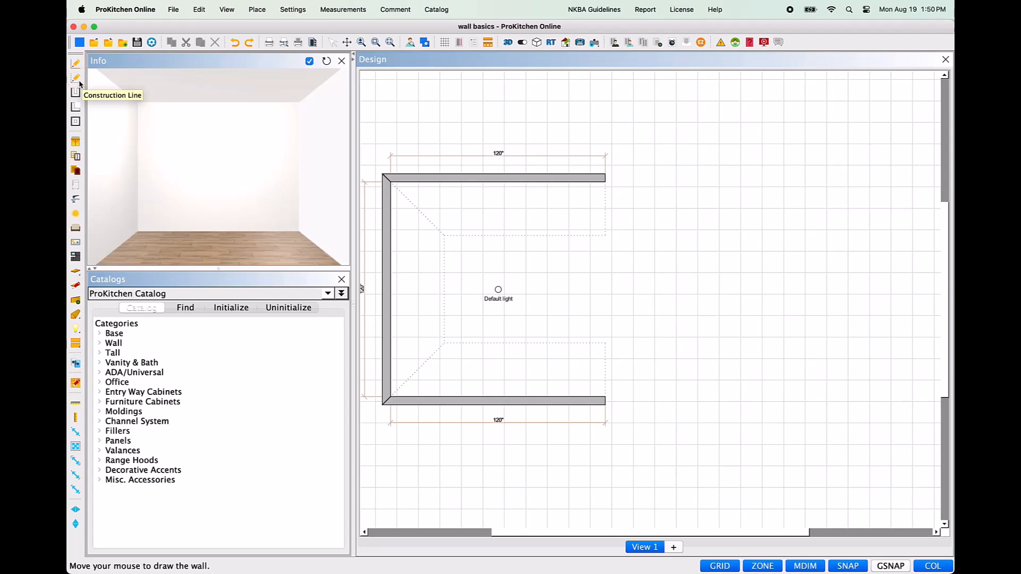
Step: Draw a horizontal construction line 96" long in the open area to the right of the room
{"action": "left_click", "coordinate": [80, 83]}
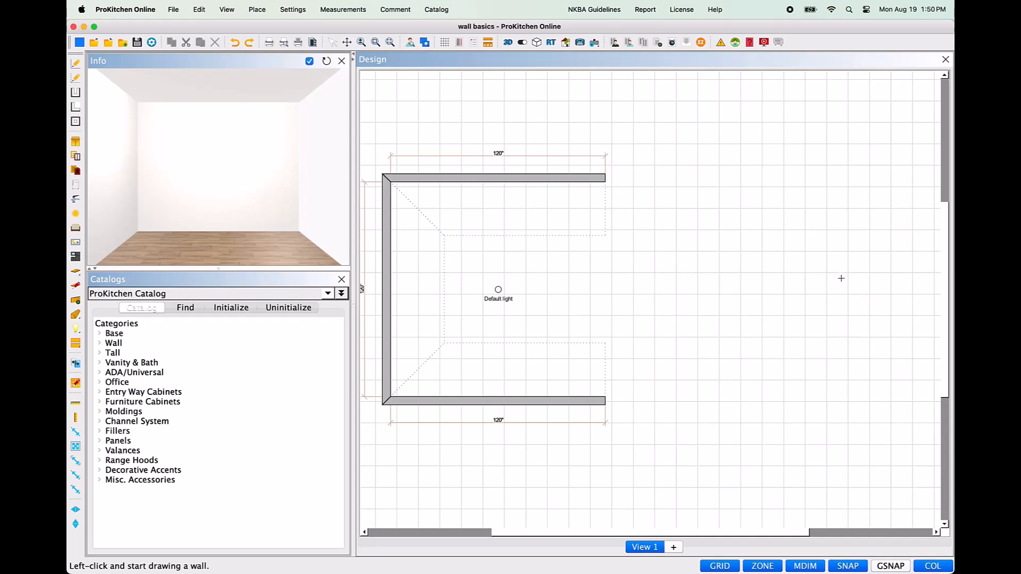
{"action": "left_click", "coordinate": [861, 257]}
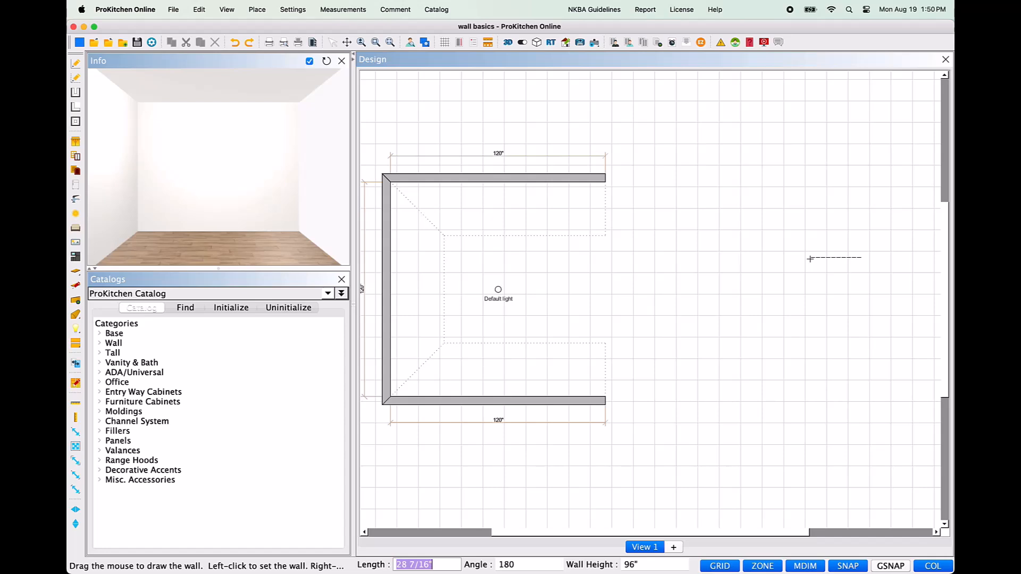
{"action": "type", "text": "96"}
{"action": "key", "text": "Return"}
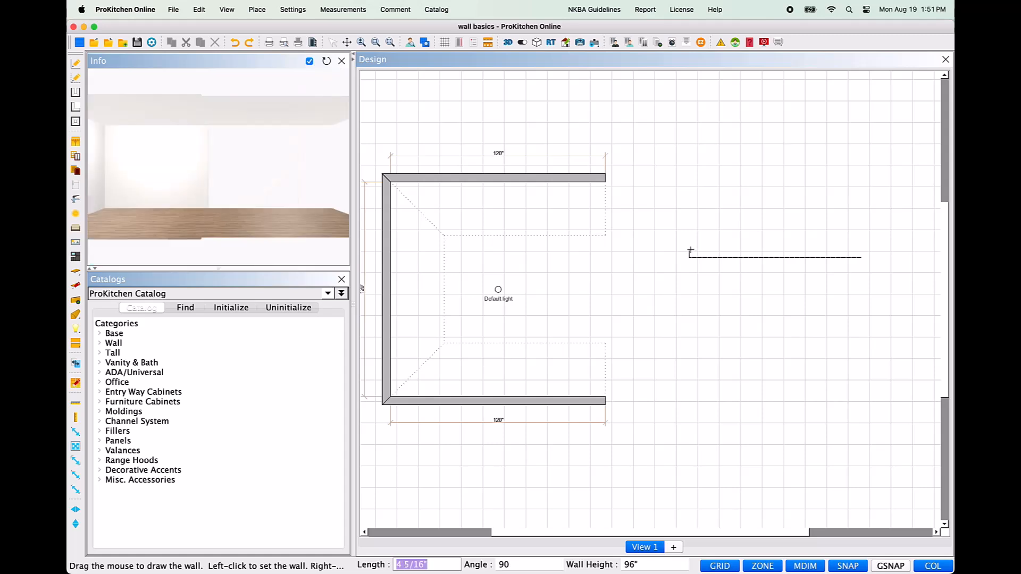
{"action": "right_click", "coordinate": [691, 251]}
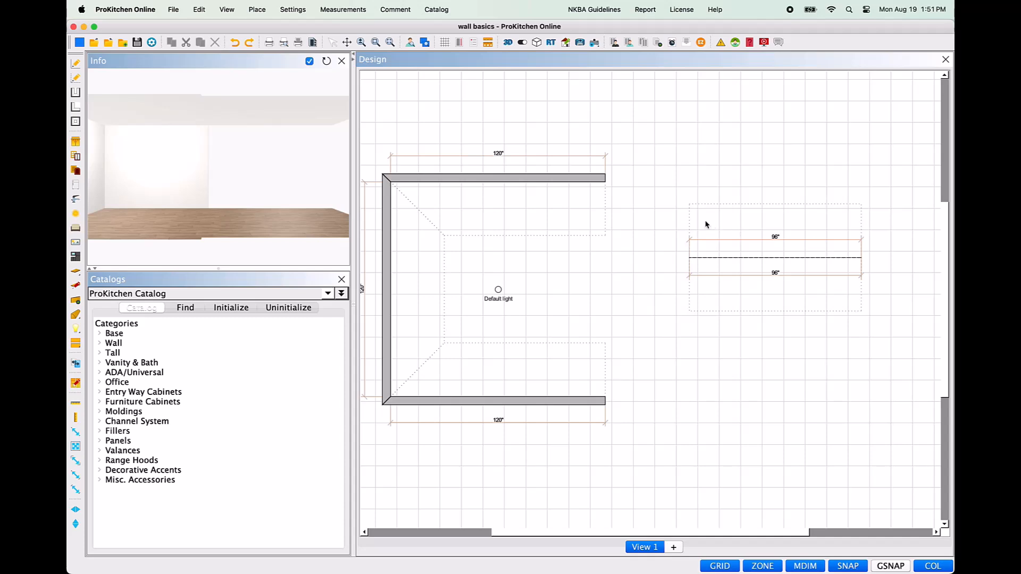
Step: Draw a freestanding horizontal wall 96" long below the construction line, running left from its start point, and finish the wall sketch
{"action": "left_click", "coordinate": [76, 77]}
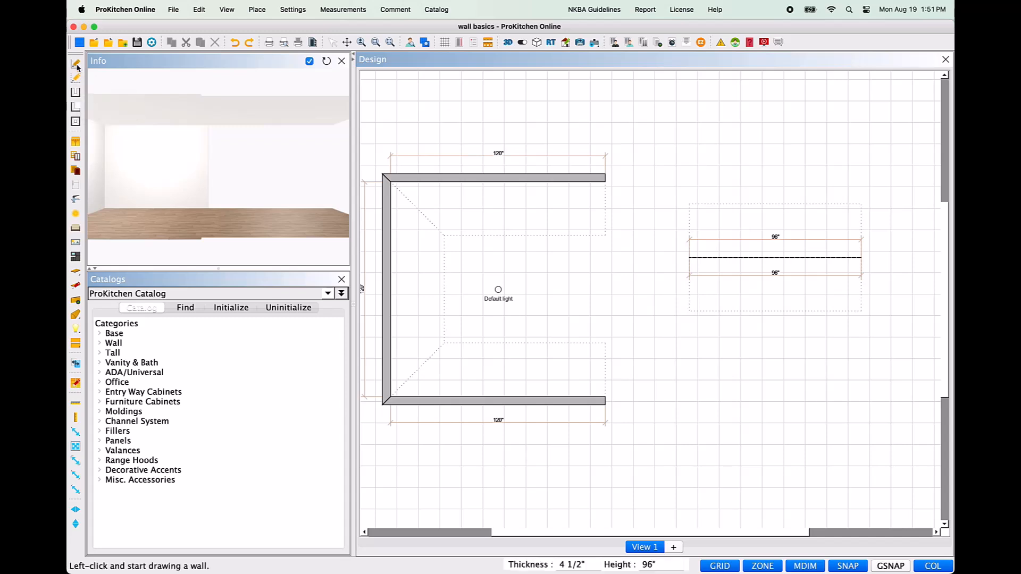
{"action": "left_click", "coordinate": [885, 407]}
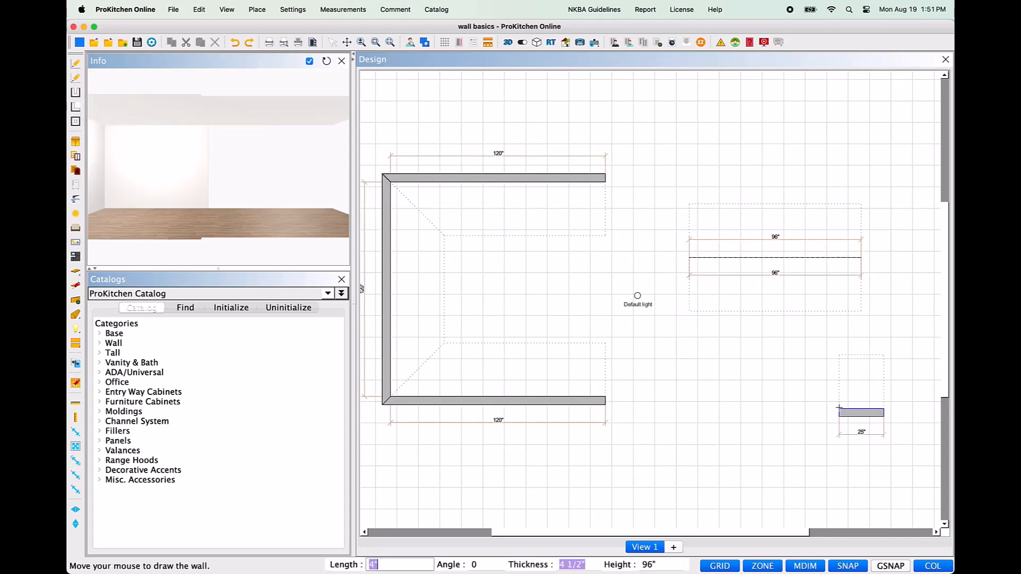
{"action": "type", "text": "96"}
{"action": "key", "text": "Return"}
{"action": "key", "text": "Escape"}
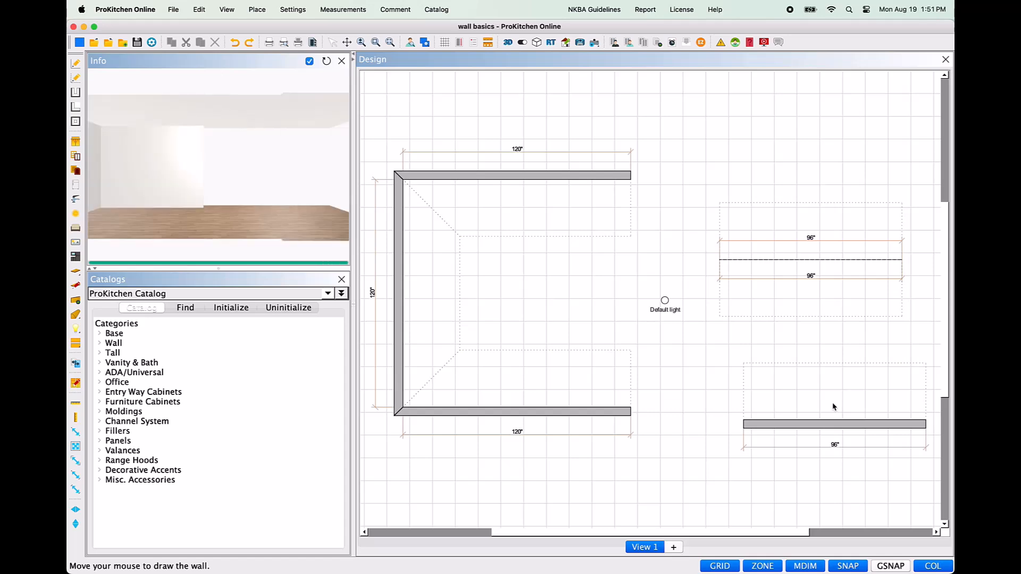
Step: Move the freestanding 96" wall slightly up and to the left, keeping it horizontal below the construction line
{"action": "left_click", "coordinate": [876, 425]}
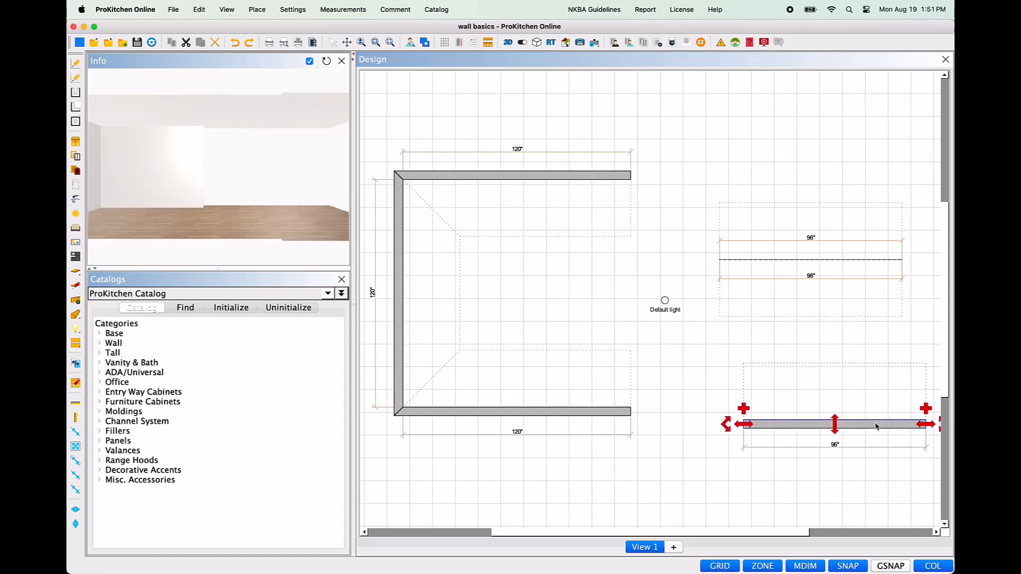
{"action": "left_click_drag", "start_coordinate": [765, 535], "coordinate": [772, 531]}
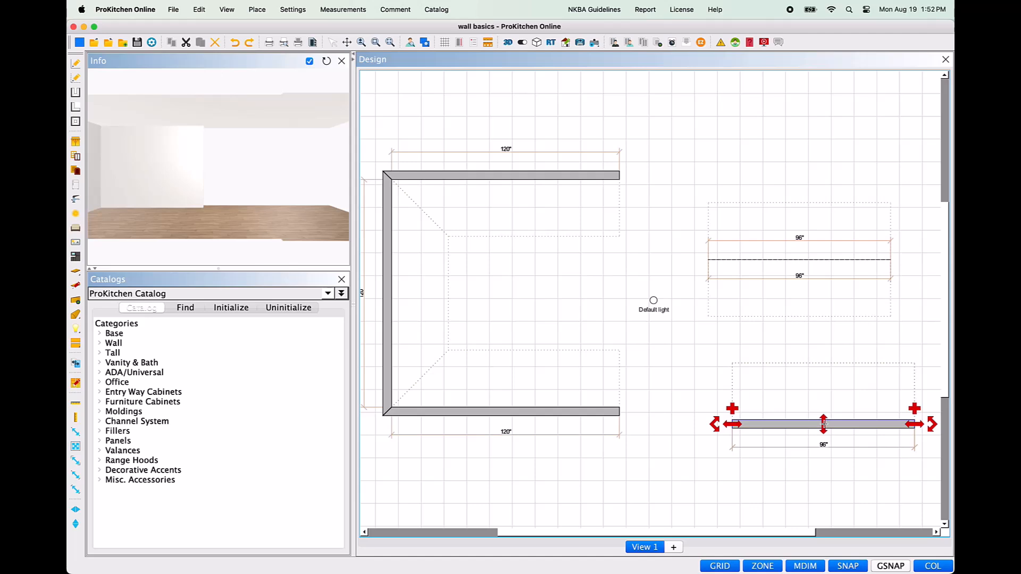
{"action": "left_click", "coordinate": [824, 424]}
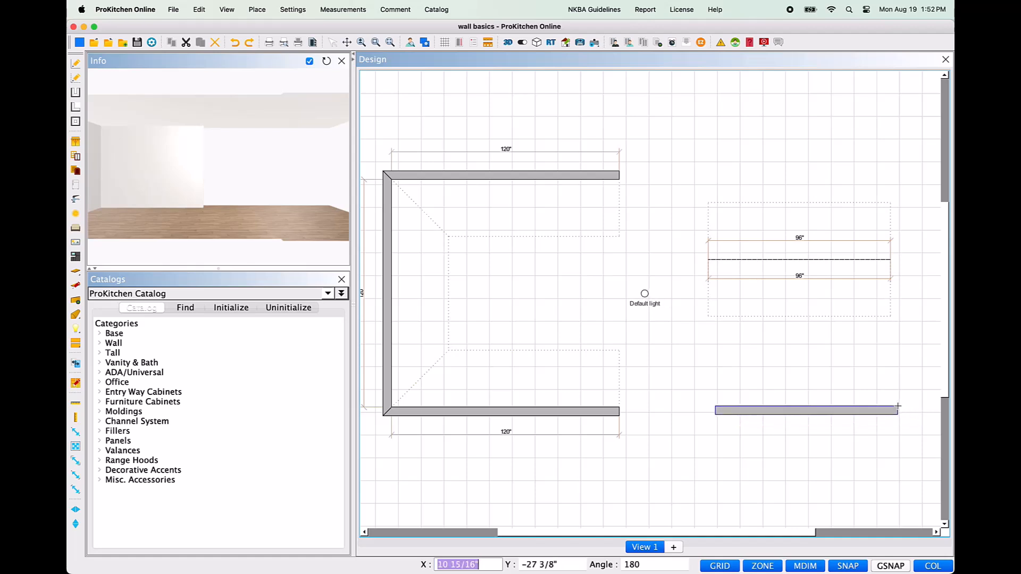
{"action": "left_click", "coordinate": [895, 408]}
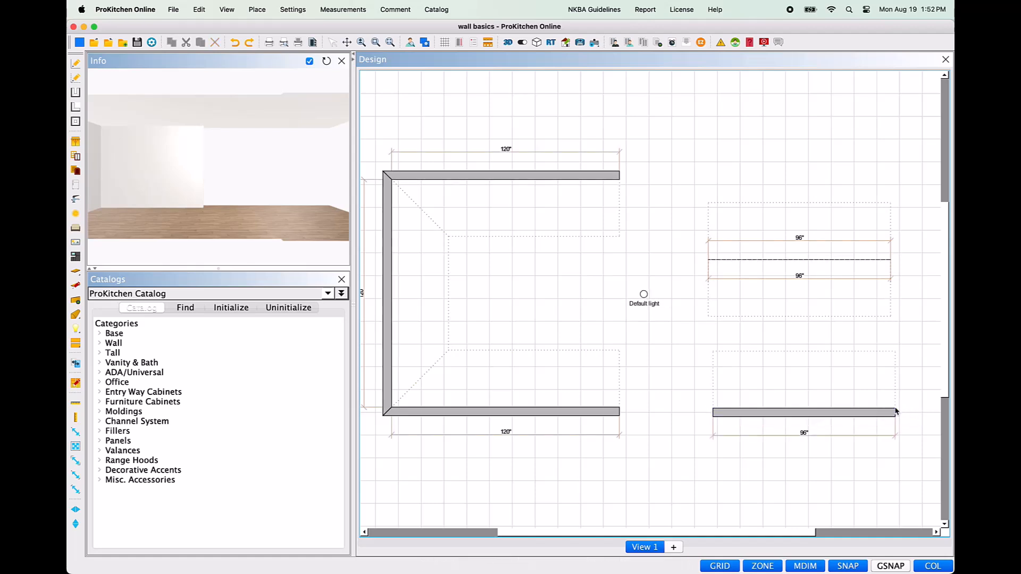
Step: Shorten the freestanding wall to 84" by adjusting its left end
{"action": "left_click", "coordinate": [884, 413]}
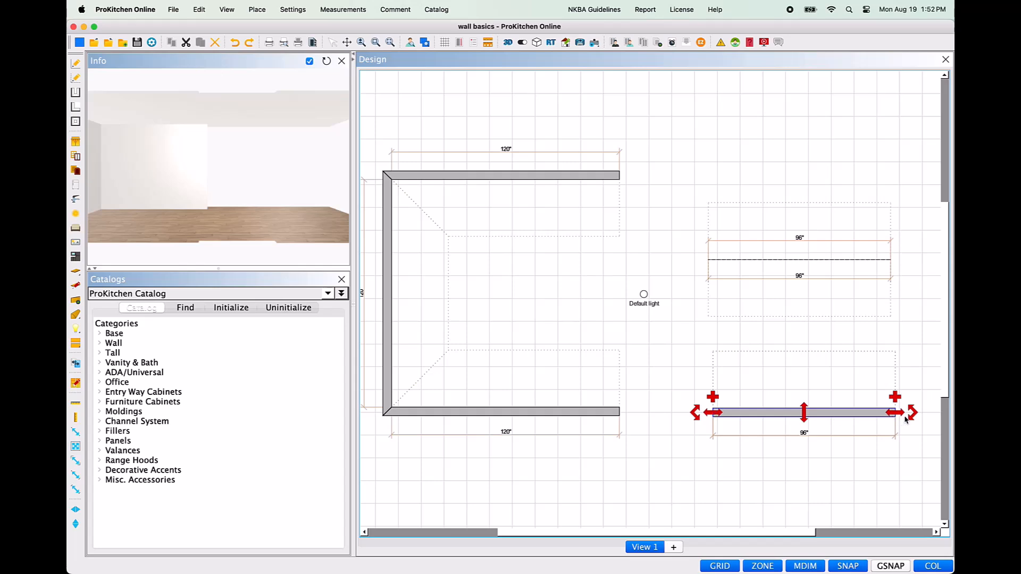
{"action": "left_click", "coordinate": [717, 414]}
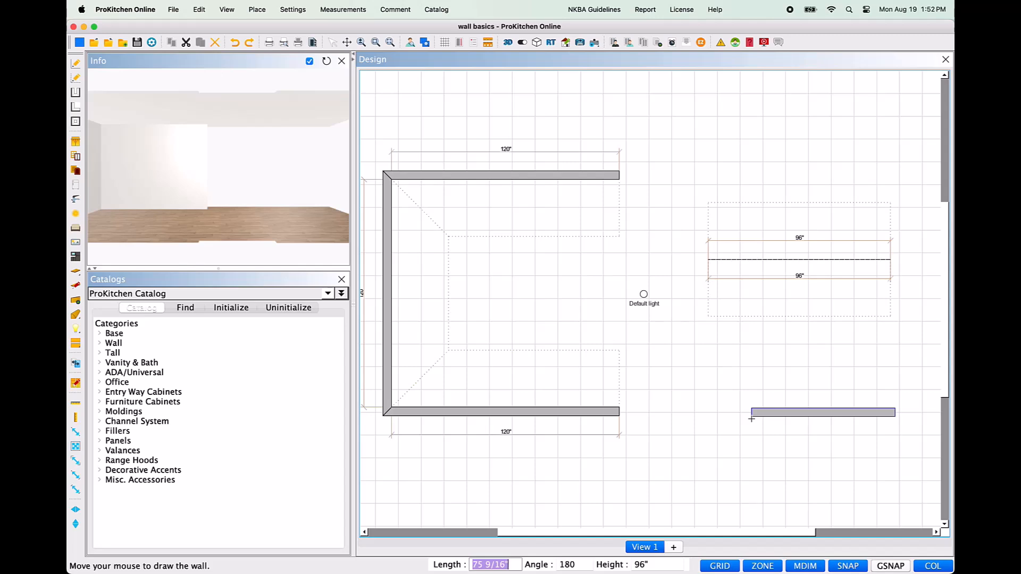
{"action": "type", "text": "84"}
{"action": "key", "text": "Return"}
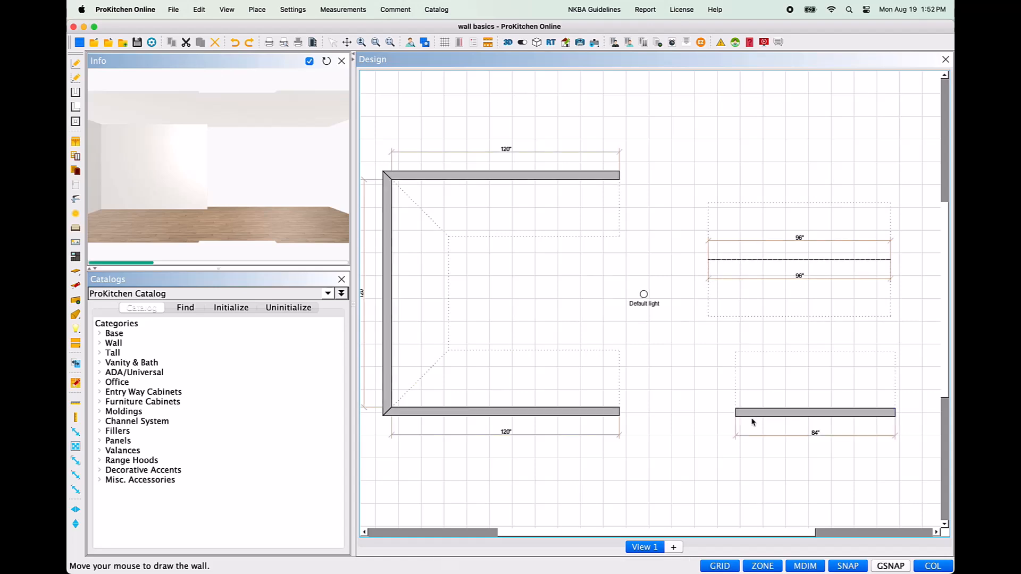
Step: Rotate the freestanding wall about its left end to an angle of 270°
{"action": "left_click", "coordinate": [758, 416]}
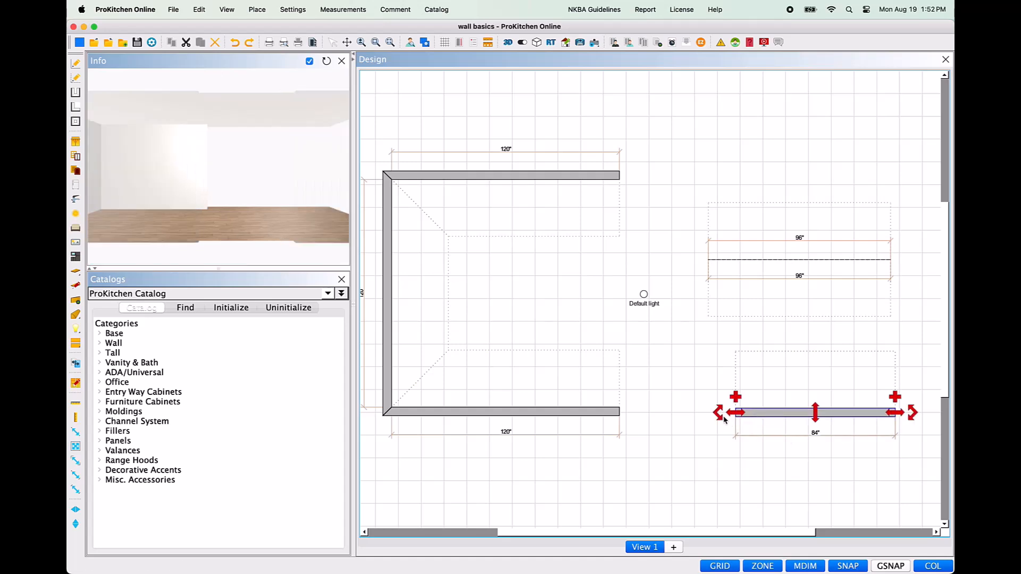
{"action": "left_click", "coordinate": [912, 412]}
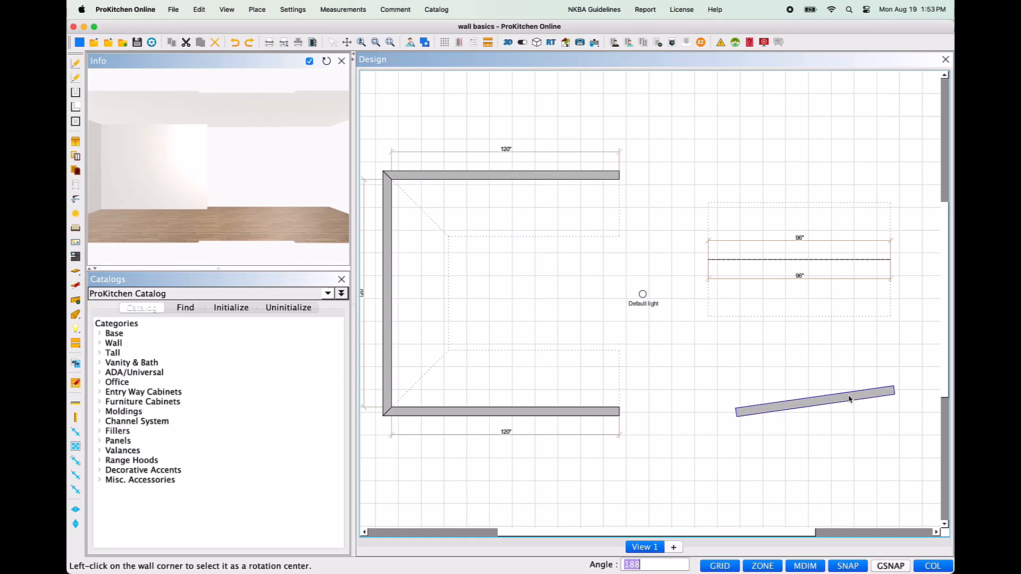
{"action": "type", "text": "270"}
{"action": "key", "text": "Return"}
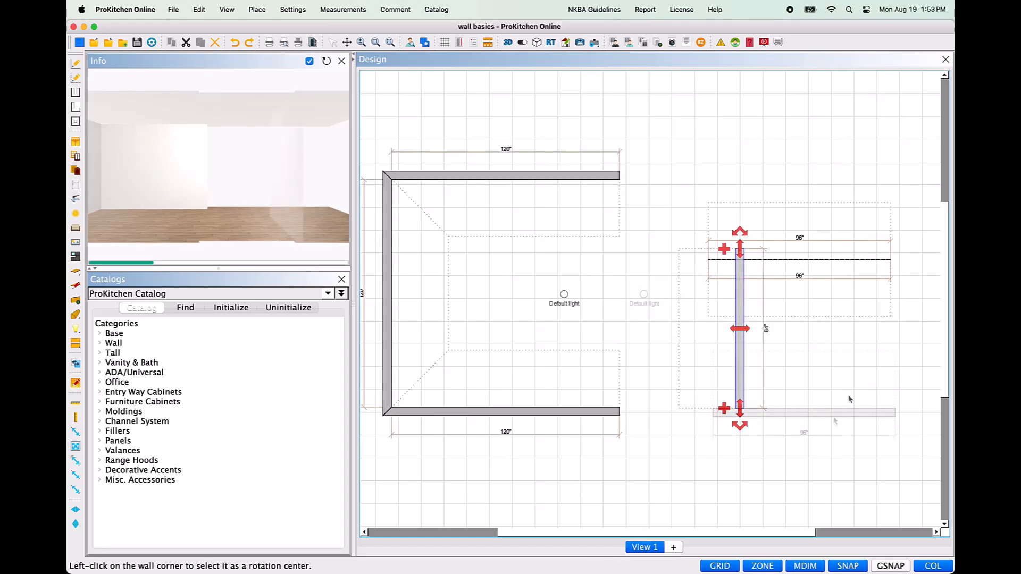
Step: Attach a wall 76" long going up from the freestanding wall's right end, keeping the default angle, thickness and height, and finish the sketch
{"action": "left_click", "coordinate": [837, 415]}
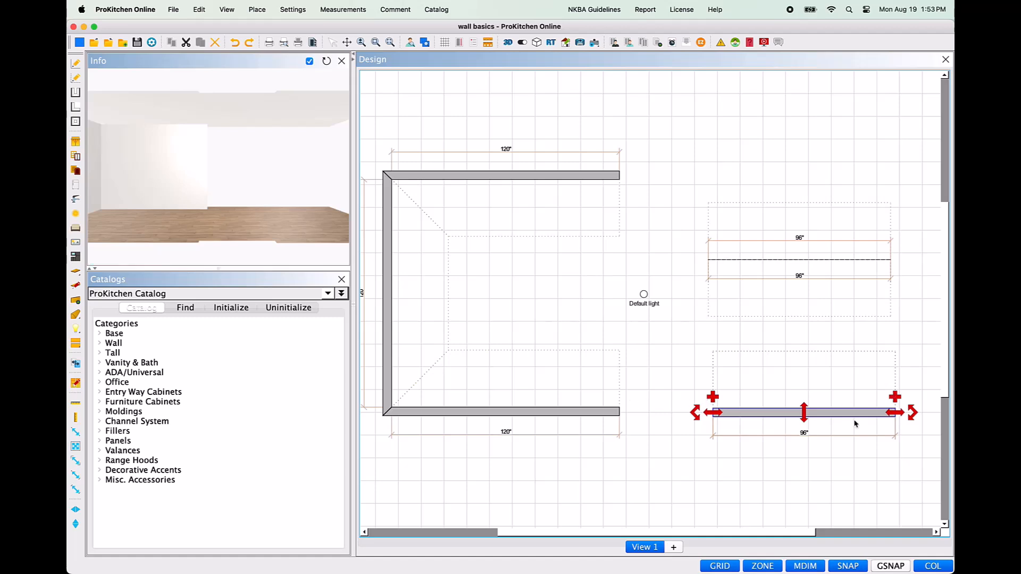
{"action": "left_click", "coordinate": [895, 396]}
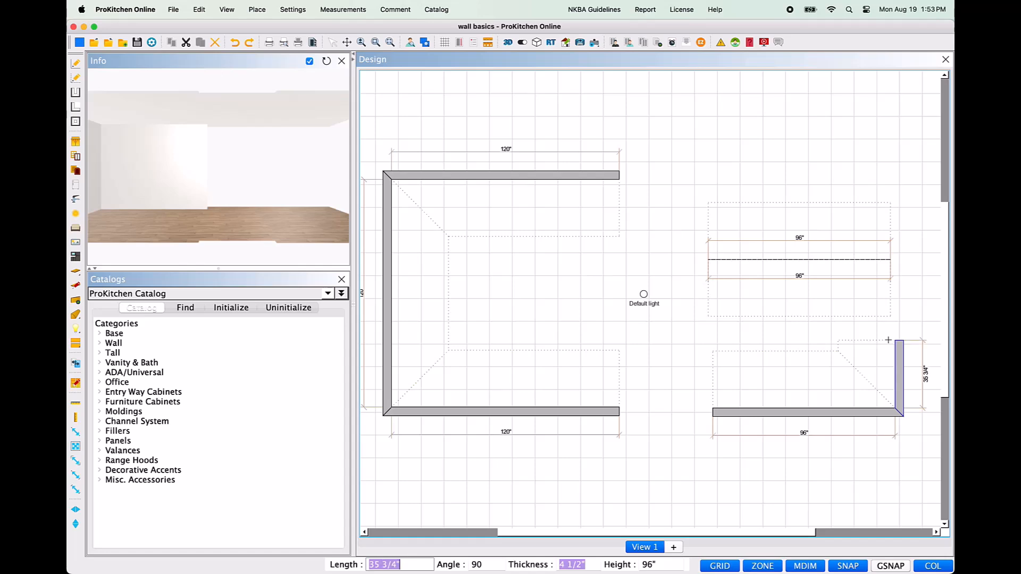
{"action": "type", "text": "76"}
{"action": "key", "text": "Tab"}
{"action": "key", "text": "Tab"}
{"action": "key", "text": "Tab"}
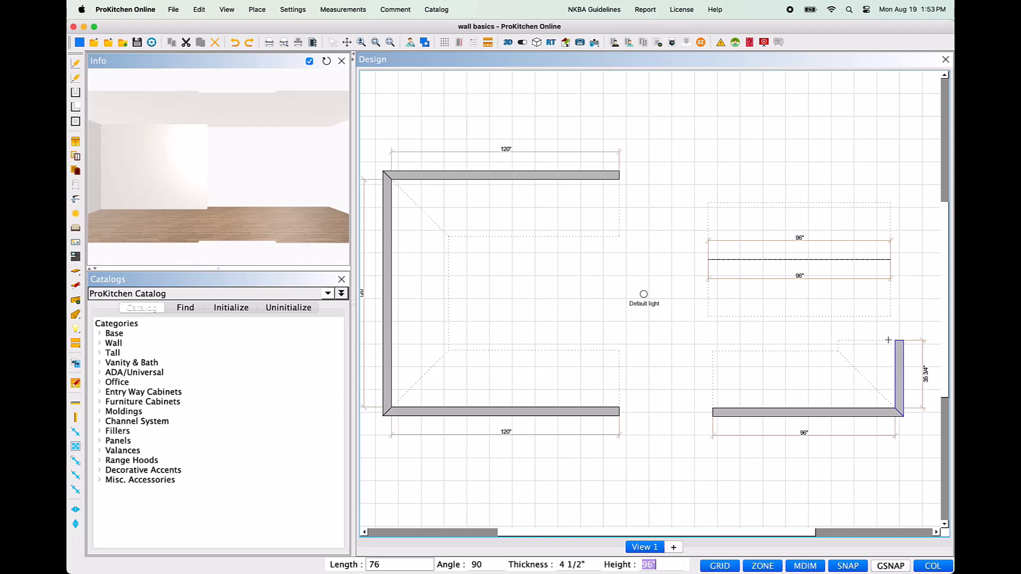
{"action": "key", "text": "Return"}
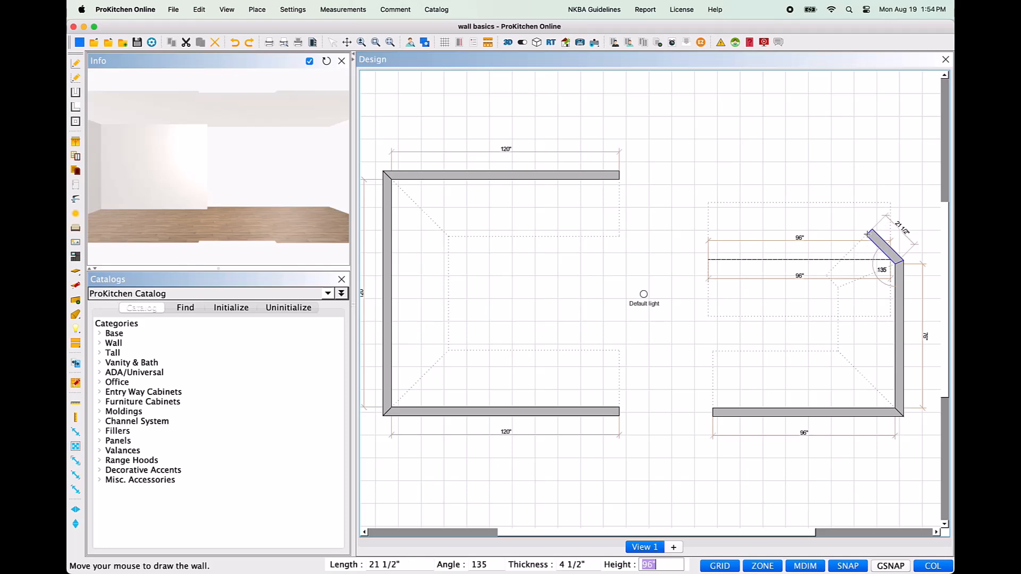
{"action": "key", "text": "Escape"}
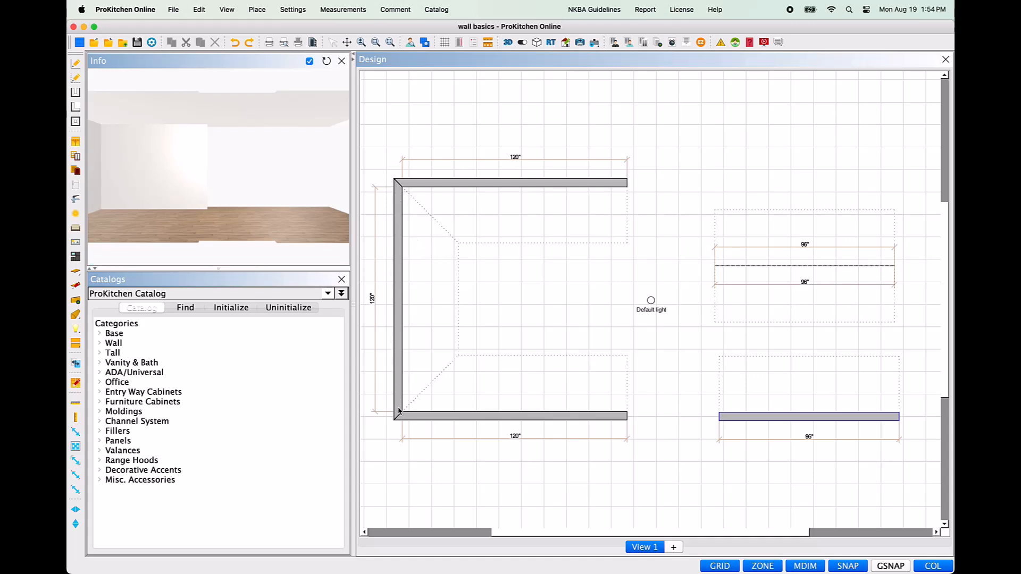
Step: Move the three-sided room's vertical wall inward so that both adjoining horizontal walls are 110" long
{"action": "left_click", "coordinate": [400, 289]}
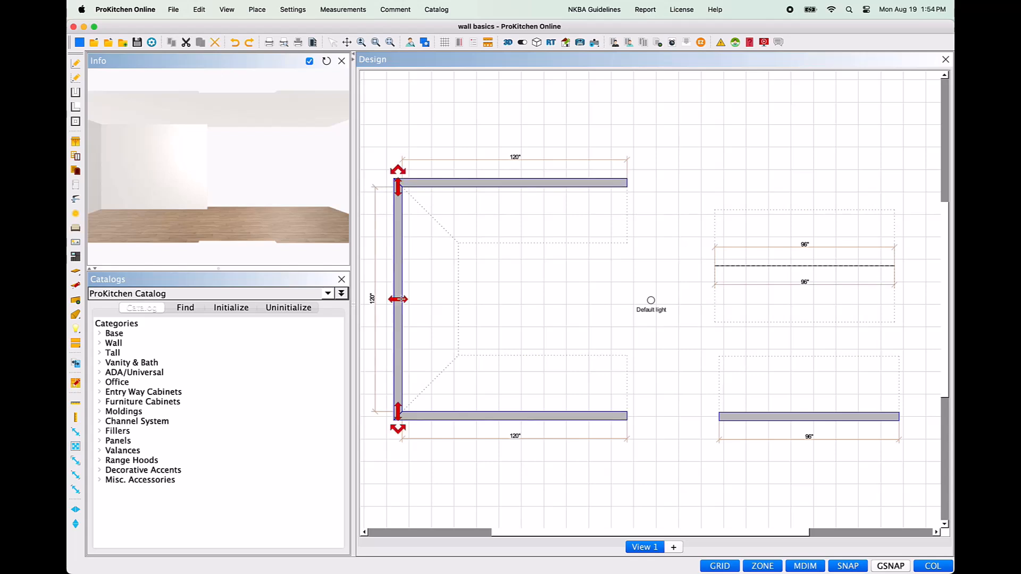
{"action": "left_click", "coordinate": [400, 299]}
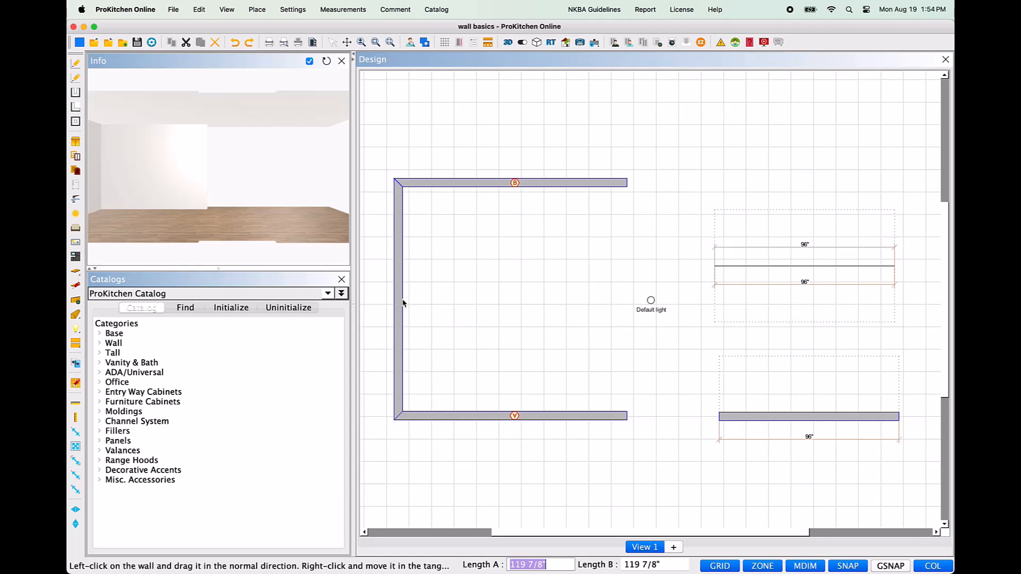
{"action": "left_click_drag", "start_coordinate": [402, 303], "coordinate": [442, 299]}
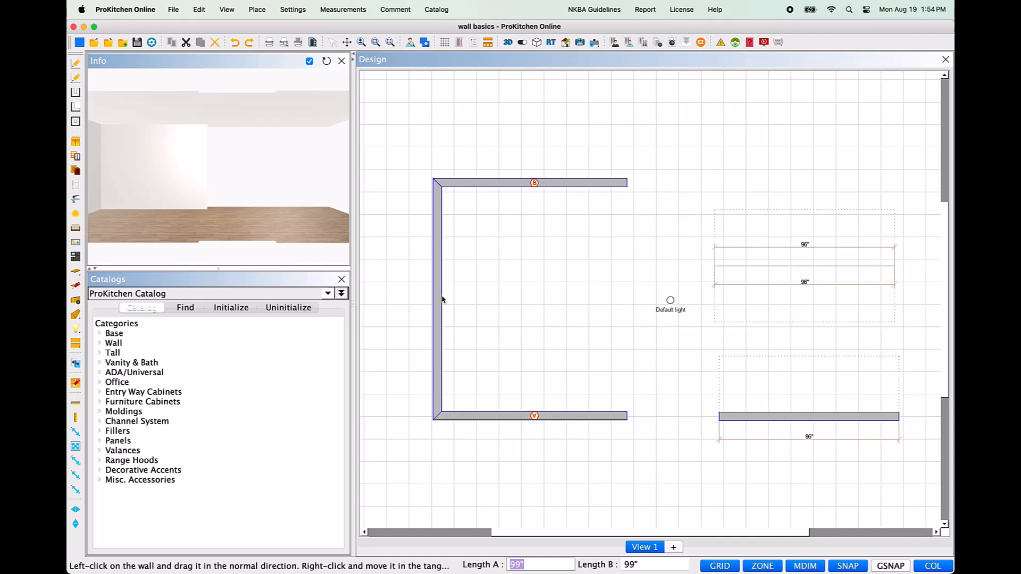
{"action": "key", "text": "Tab"}
{"action": "type", "text": "110"}
{"action": "key", "text": "Return"}
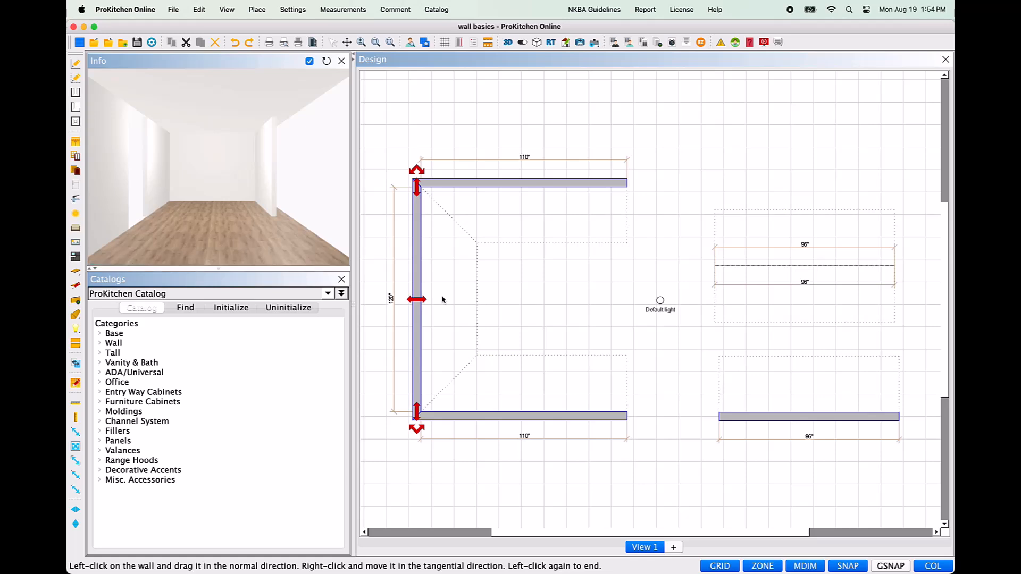
Step: Lengthen the room's vertical wall to 136" by adjusting its upper end
{"action": "left_click", "coordinate": [416, 183]}
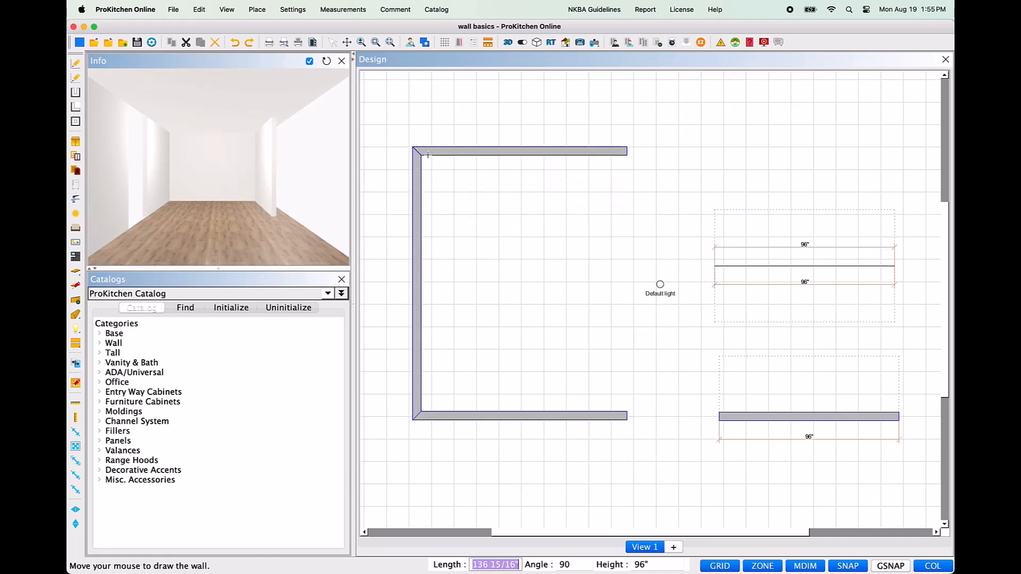
{"action": "type", "text": "136"}
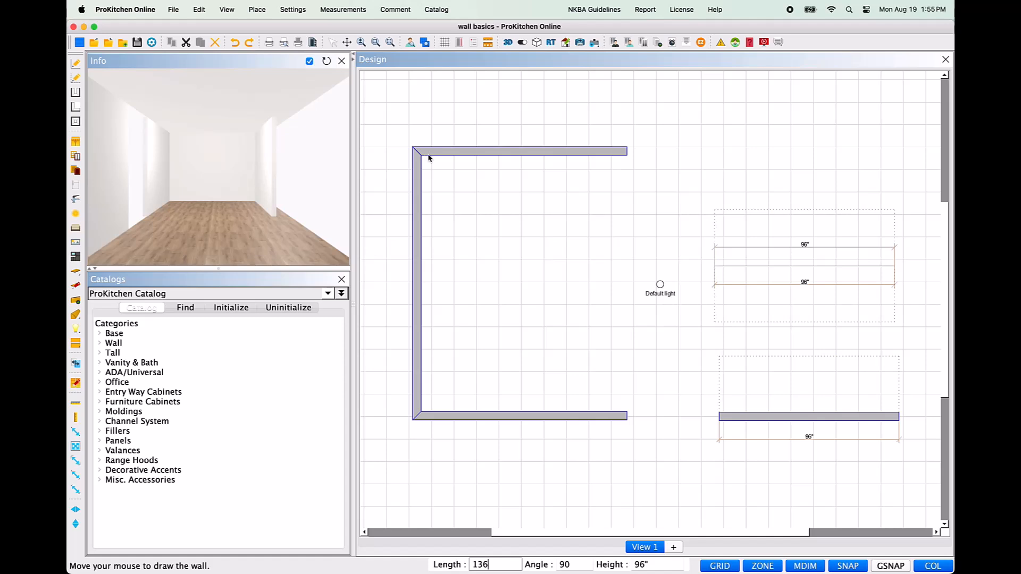
{"action": "key", "text": "Return"}
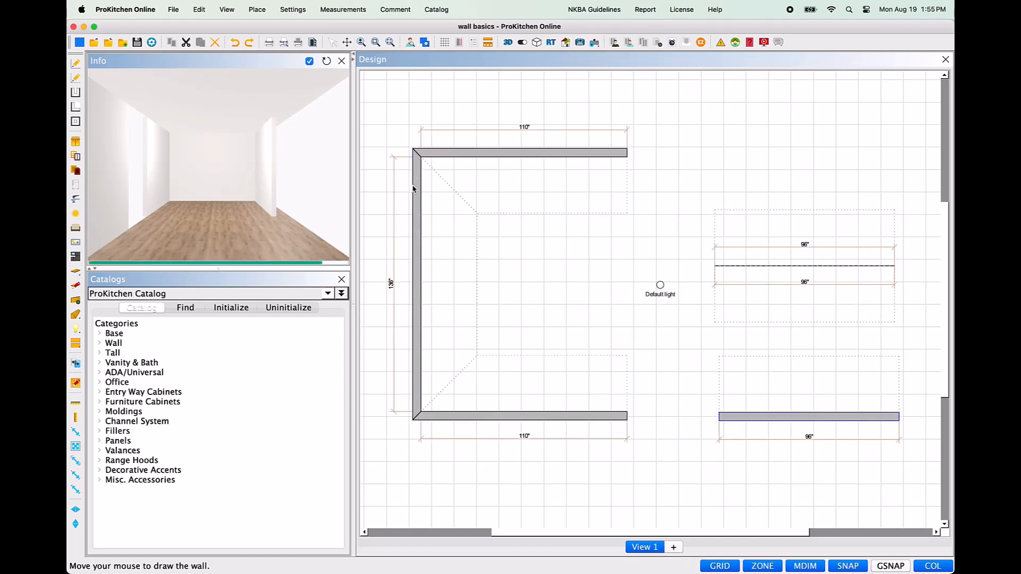
Step: Rotate the room's vertical wall about its lower corner to 135°, and undo both the rotation and the lengthening
{"action": "left_click", "coordinate": [417, 190]}
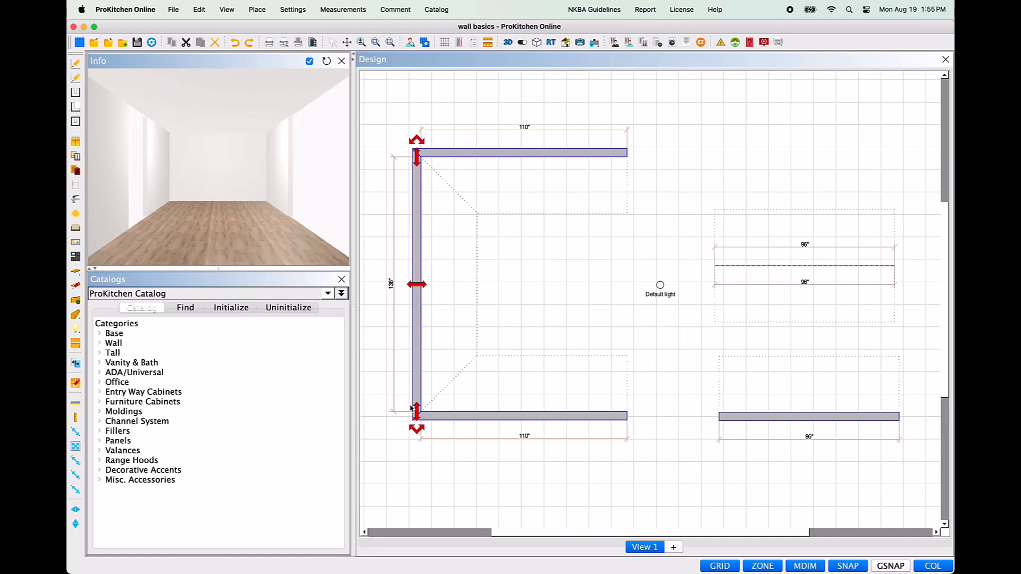
{"action": "left_click", "coordinate": [421, 141]}
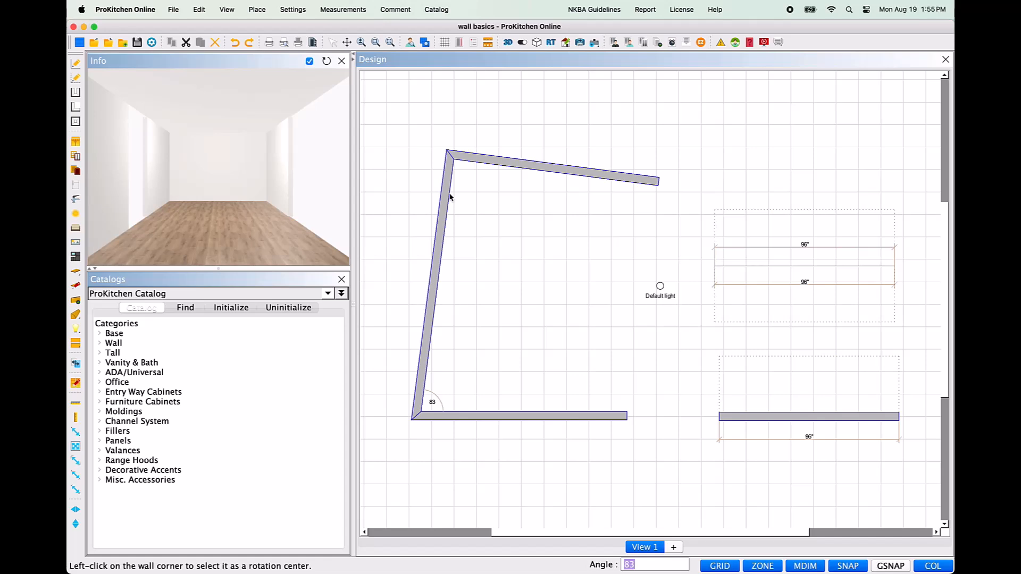
{"action": "type", "text": "135"}
{"action": "key", "text": "Return"}
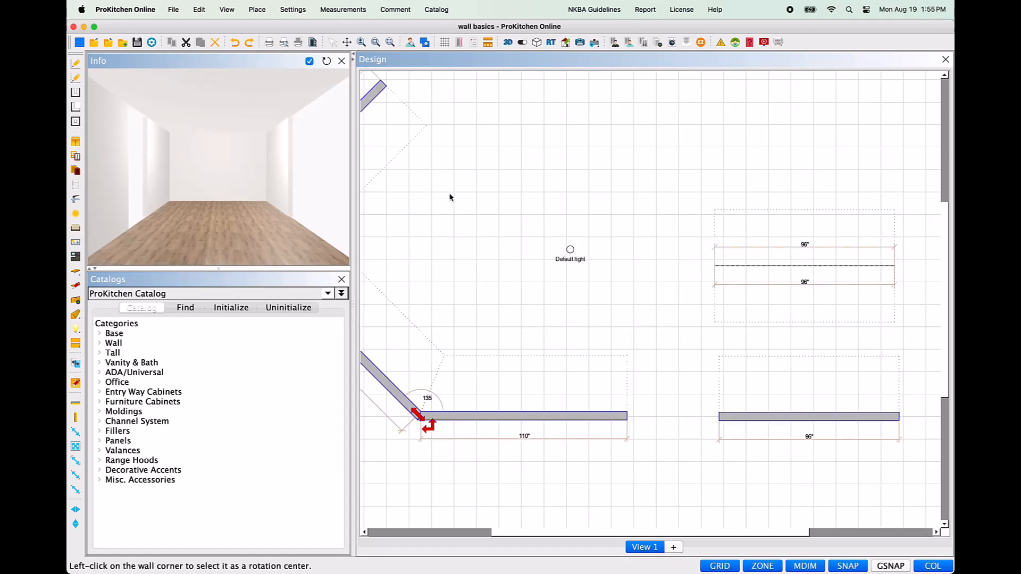
{"action": "key", "text": "super+z"}
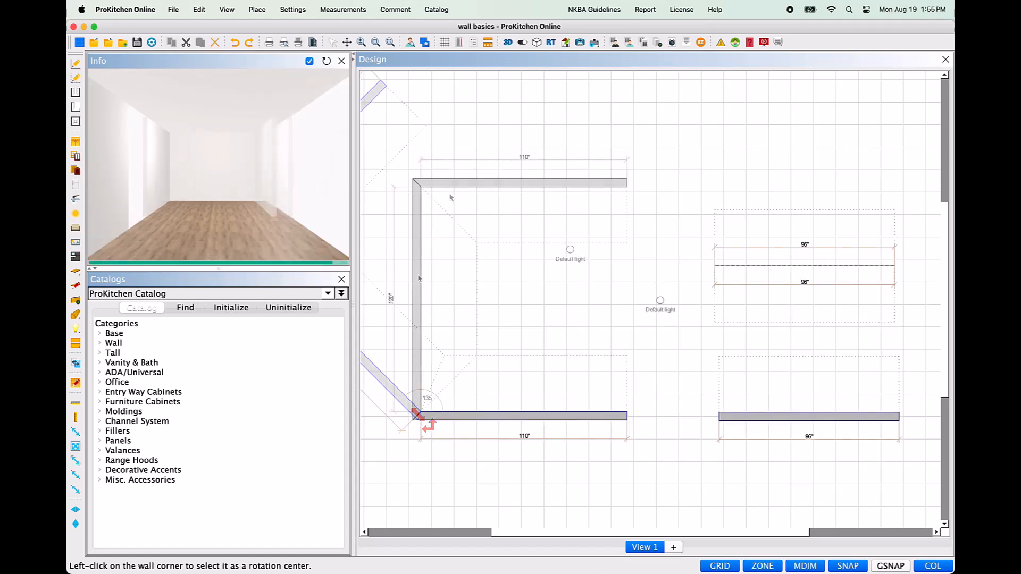
Step: Add a straight half wall 36" long and 34.5" high to the open right end of the room's upper wall, and finish the sketch
{"action": "mouse_move", "coordinate": [418, 278]}
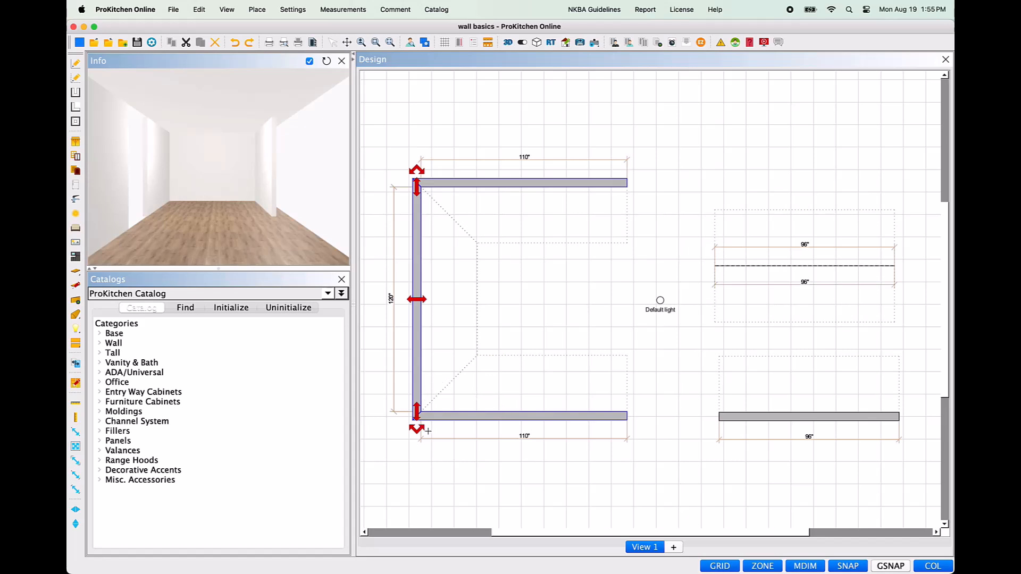
{"action": "left_click", "coordinate": [553, 183]}
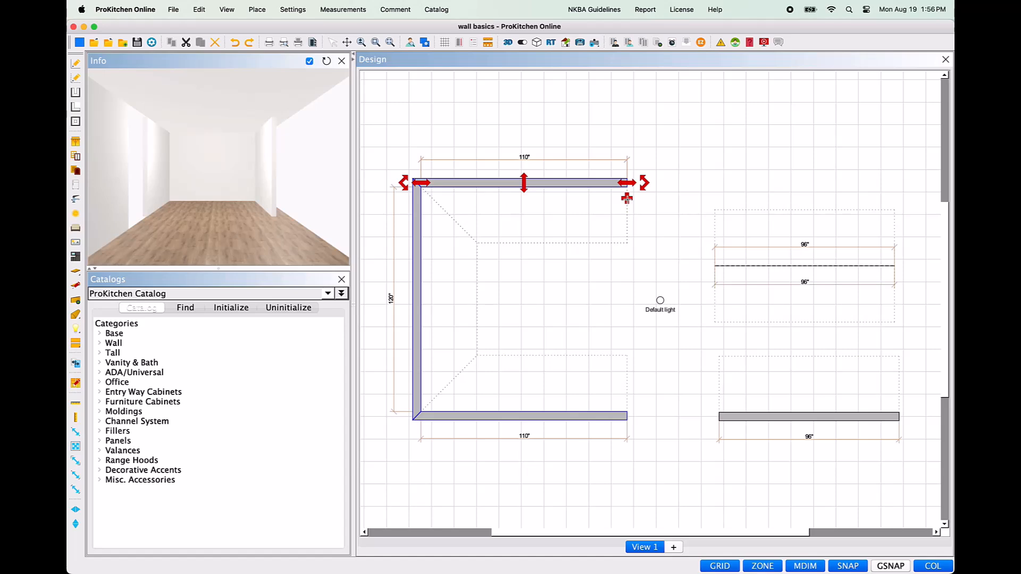
{"action": "left_click", "coordinate": [627, 198]}
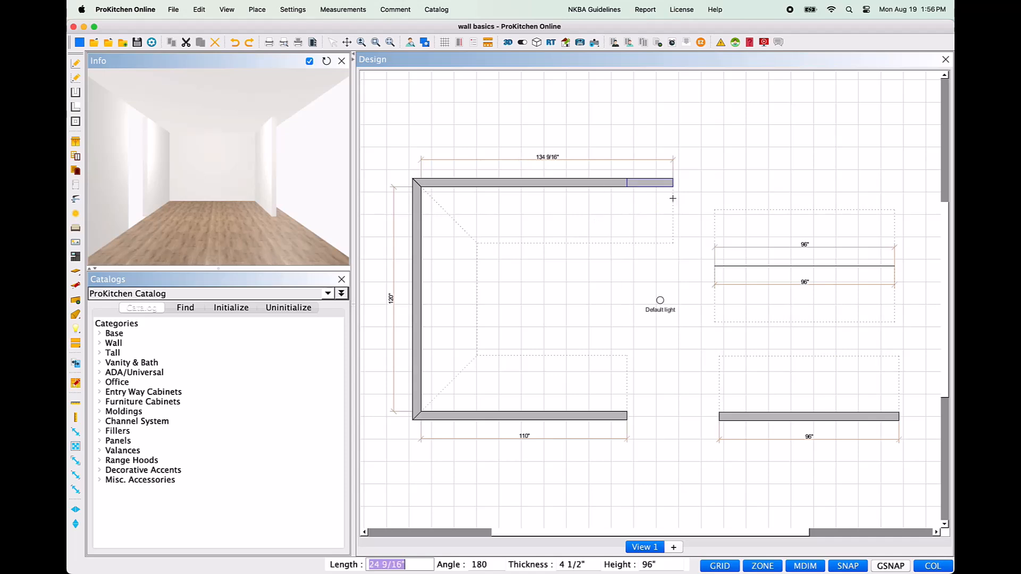
{"action": "type", "text": "36"}
{"action": "key", "text": "Tab"}
{"action": "key", "text": "Tab"}
{"action": "key", "text": "Tab"}
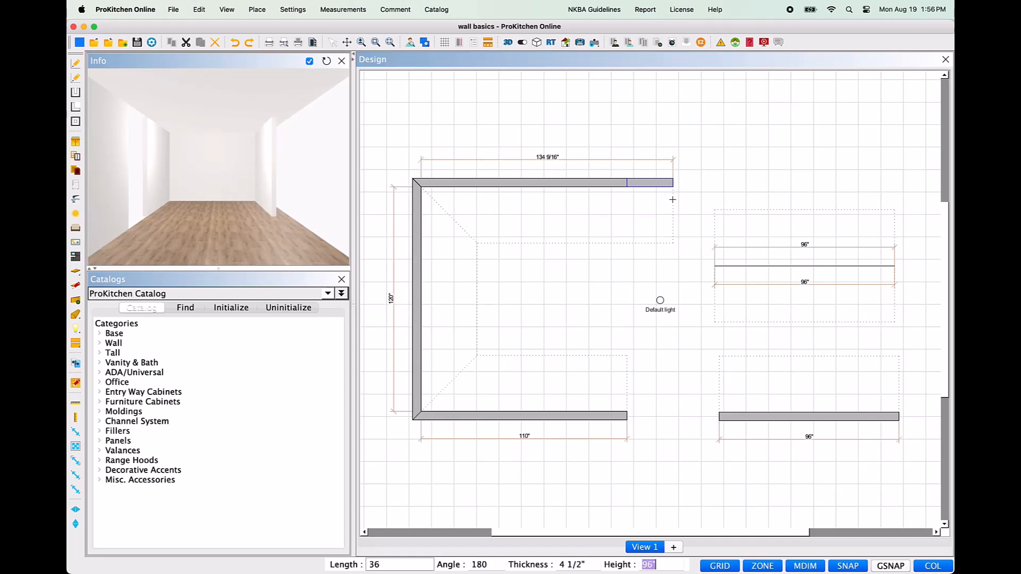
{"action": "type", "text": "34.5"}
{"action": "key", "text": "Return"}
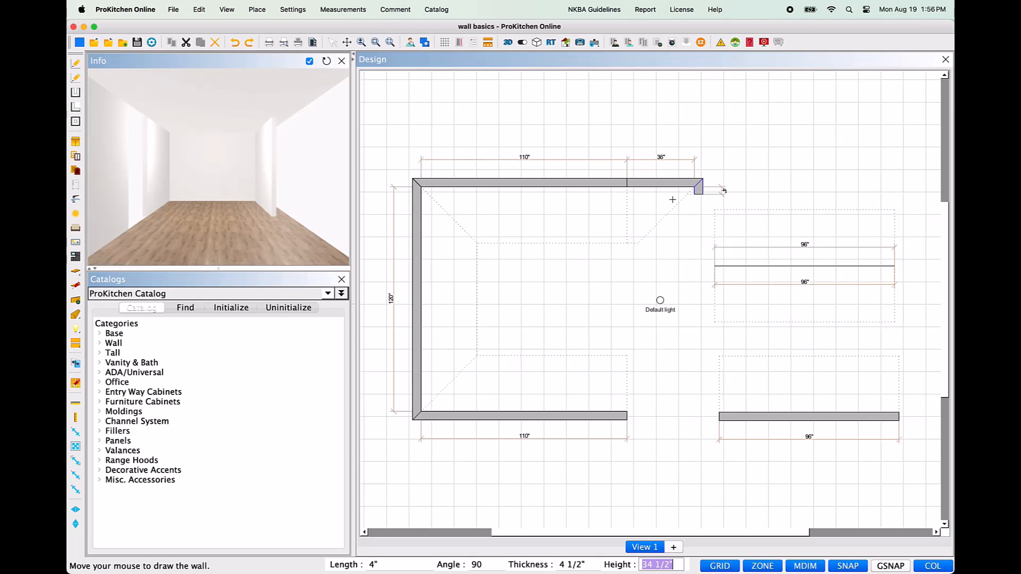
{"action": "key", "text": "Escape"}
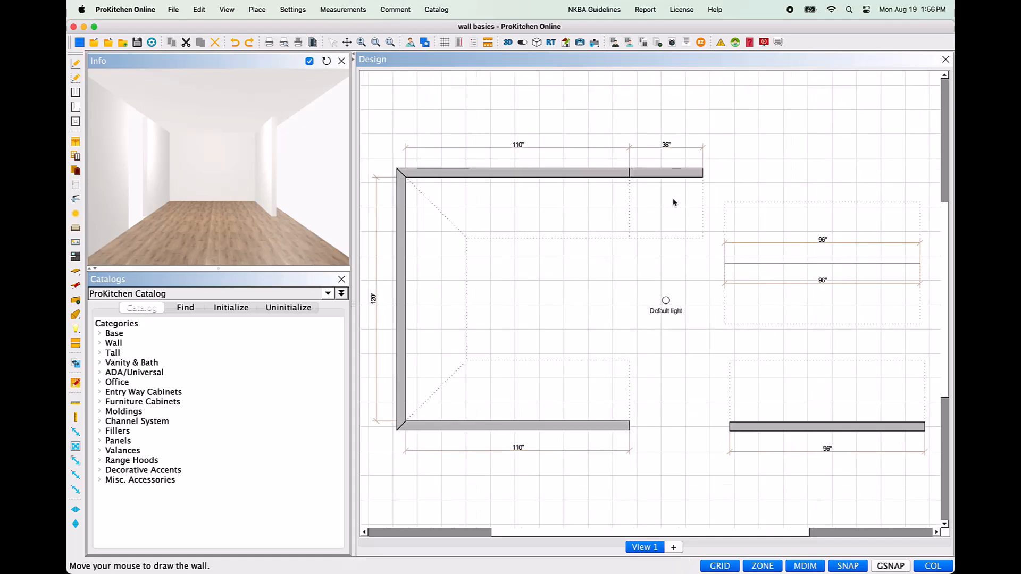